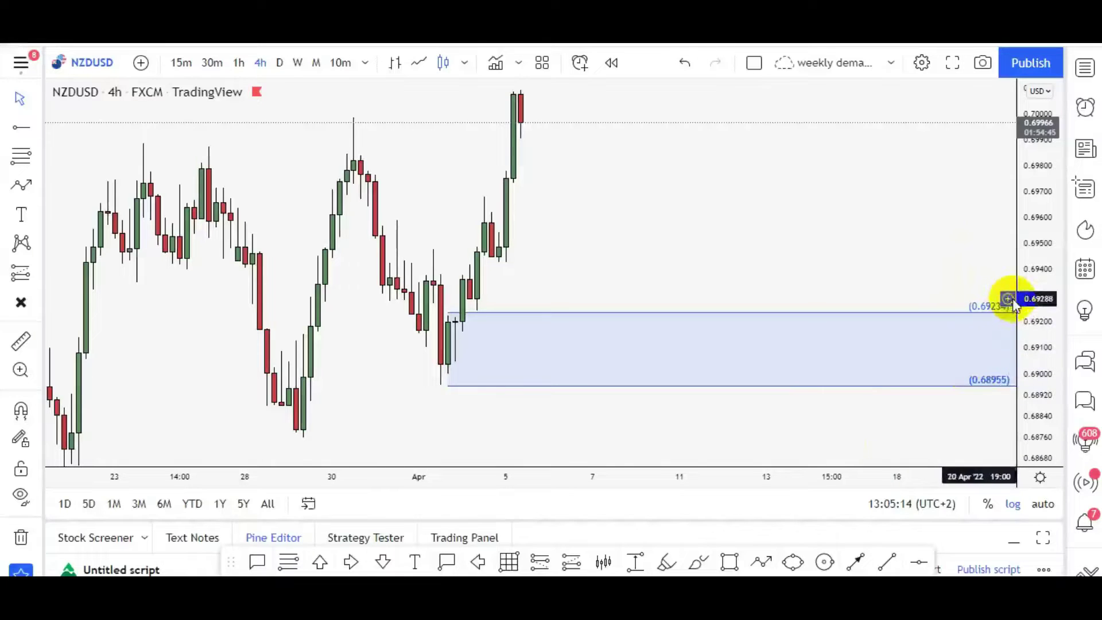
- Delete the 0.68955–0.69234 zone rectangle from the NZDUSD 4-hour chart
drag(1025, 277, 1007, 344)
drag(386, 312, 538, 312)
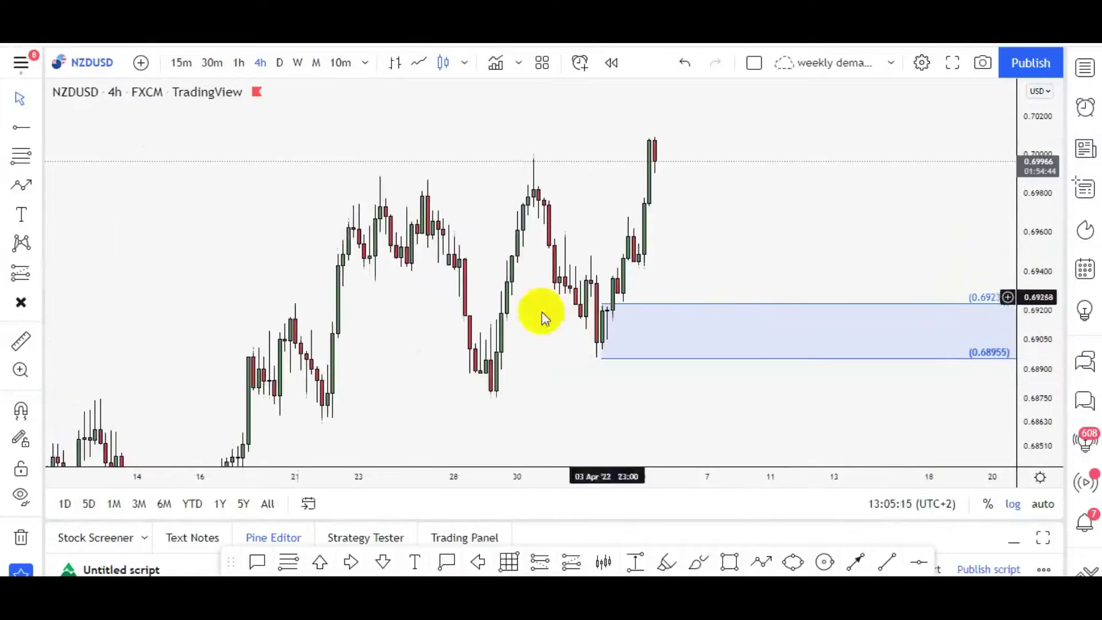
click(21, 536)
scroll(632, 322, up, 2)
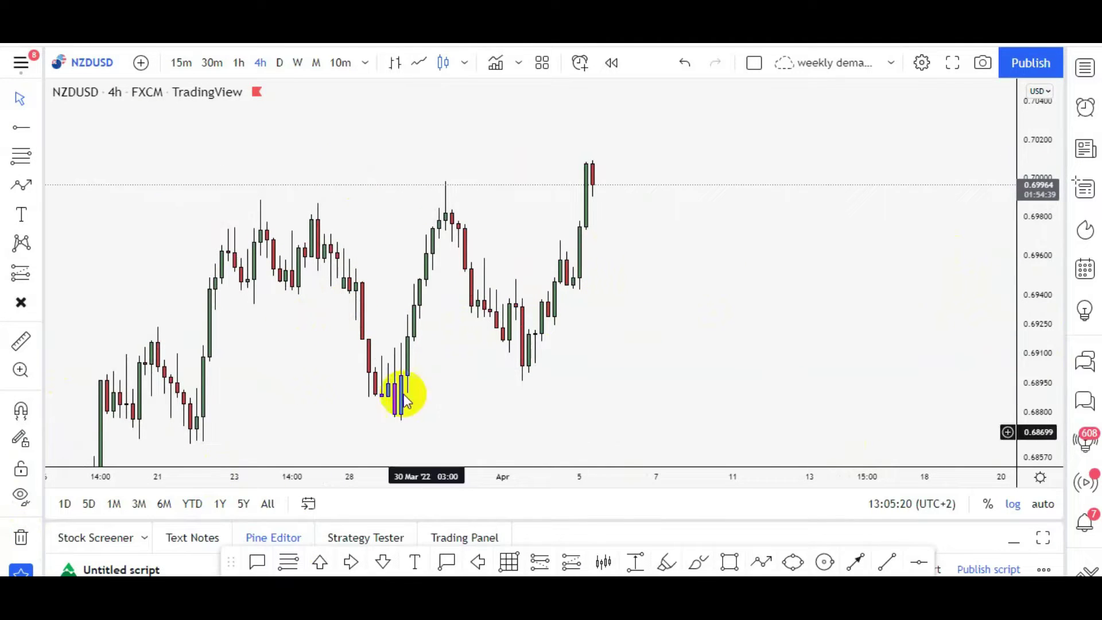
- Switch NZDUSD to 1W candles and draw a supply zone from 0.72007 to 0.71106
click(298, 65)
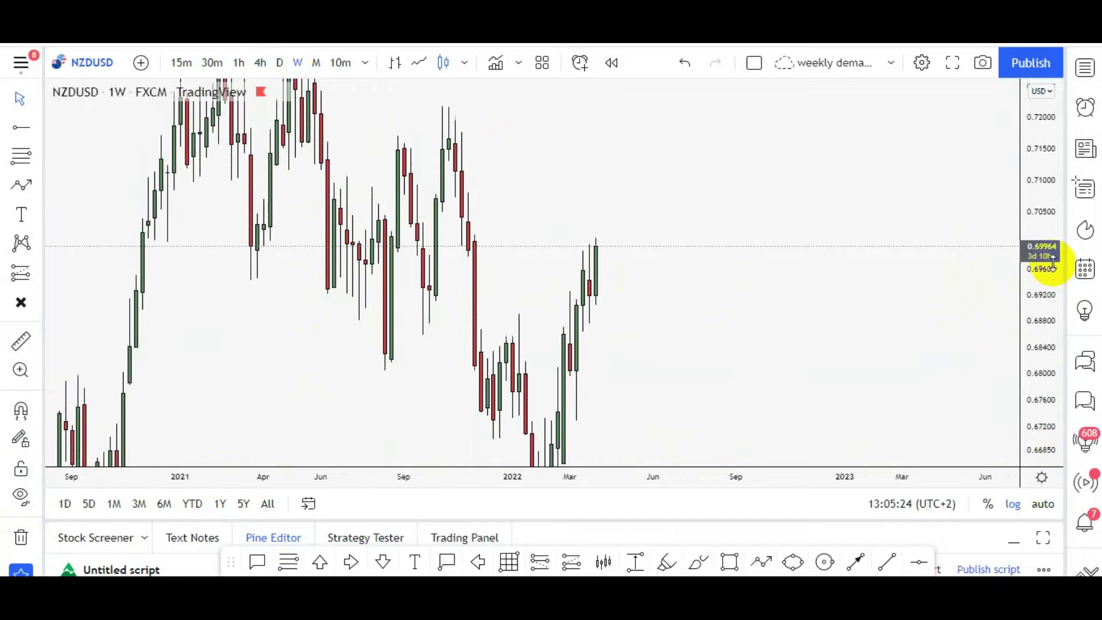
drag(1053, 263, 1023, 369)
click(21, 154)
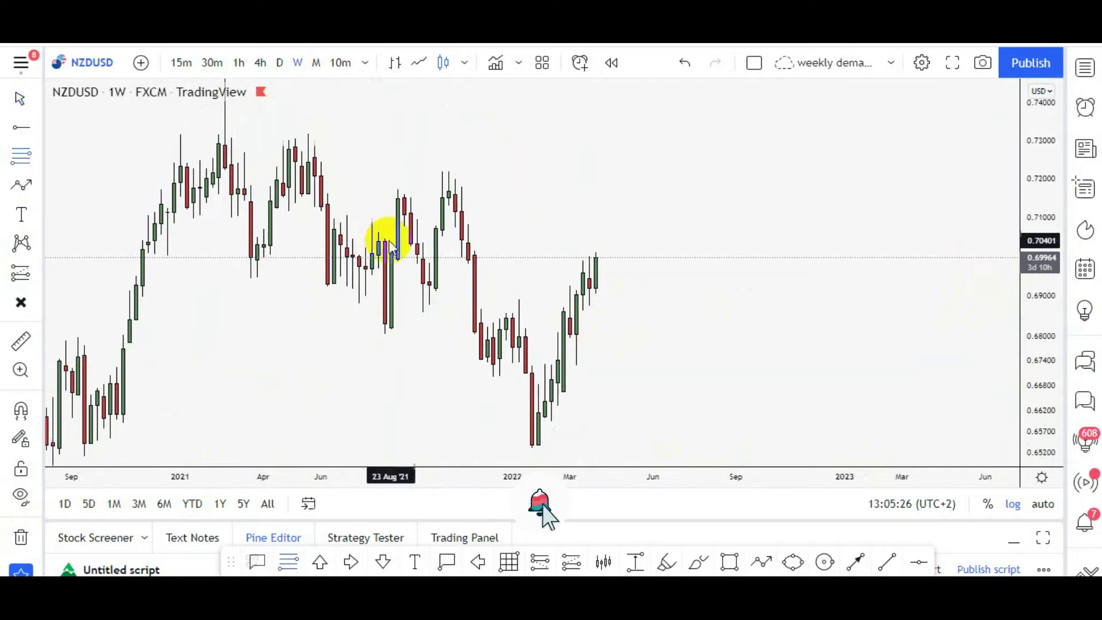
drag(455, 178, 455, 213)
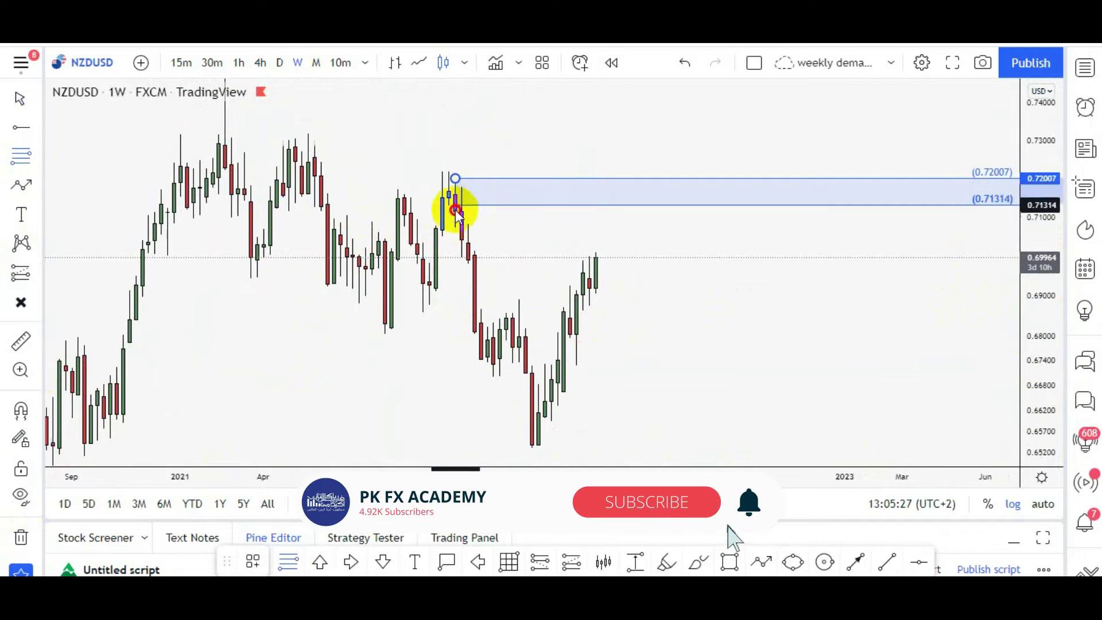
click(650, 270)
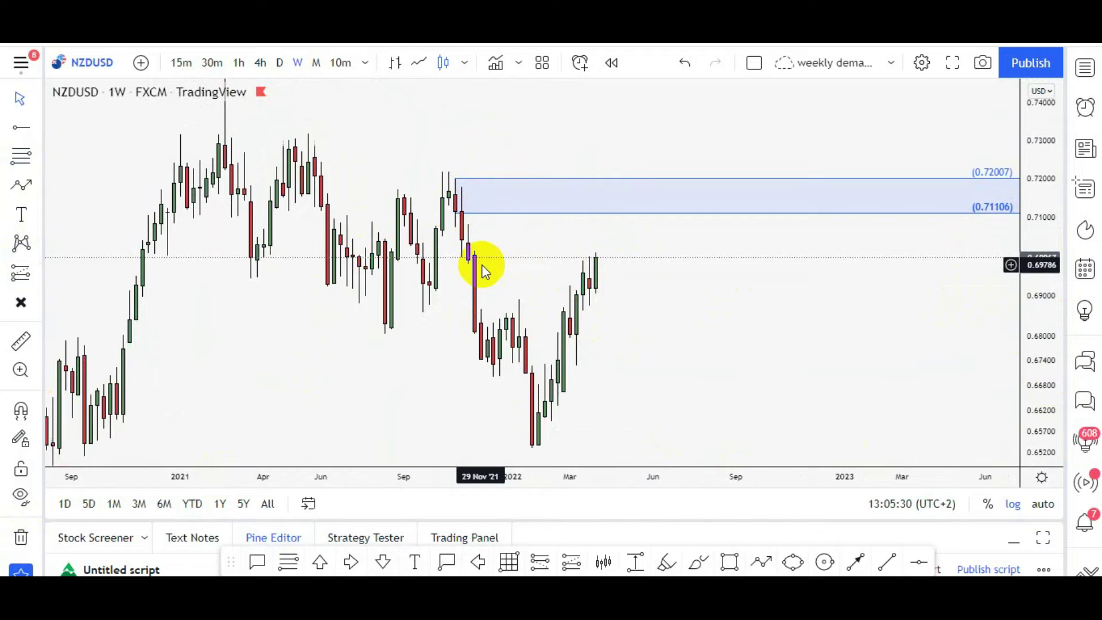
scroll(481, 264, up, 2)
drag(481, 264, 556, 268)
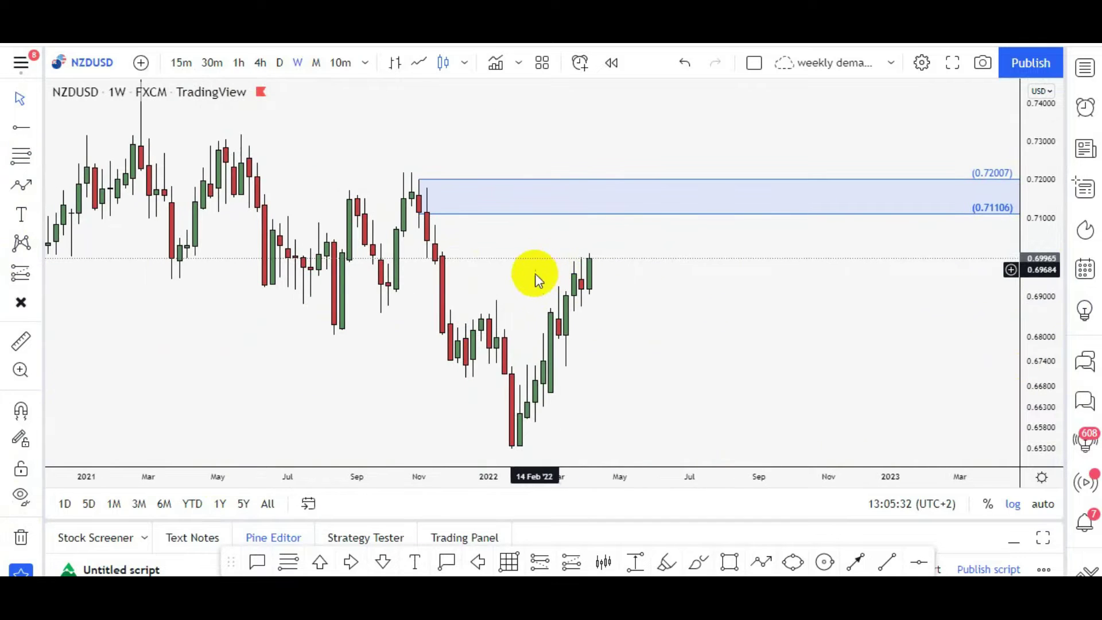
drag(424, 315, 450, 229)
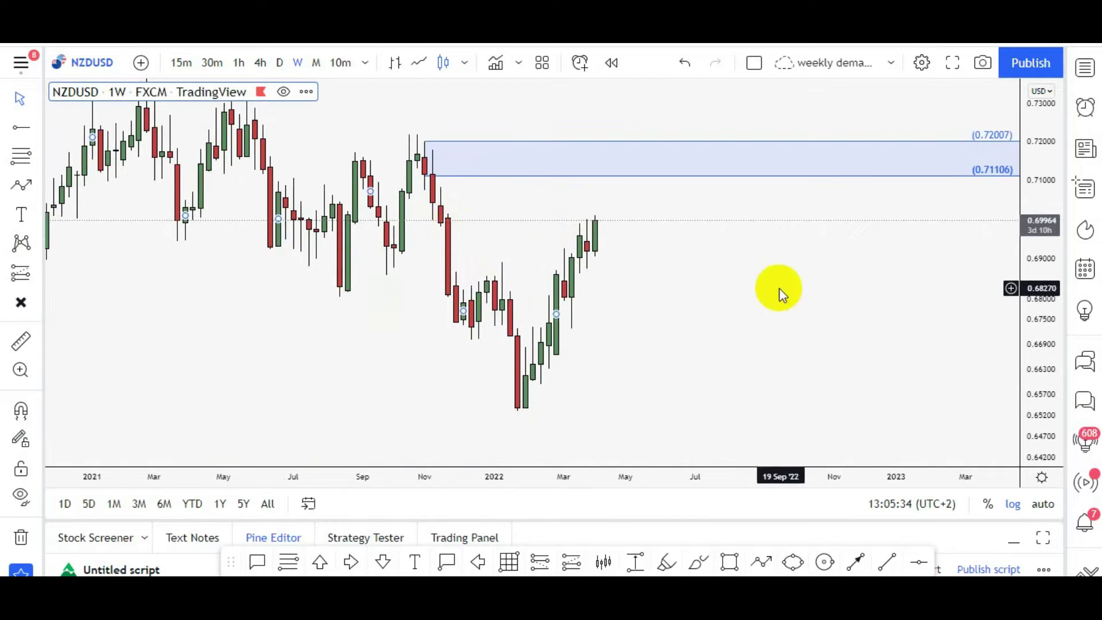
scroll(740, 299, up, 3)
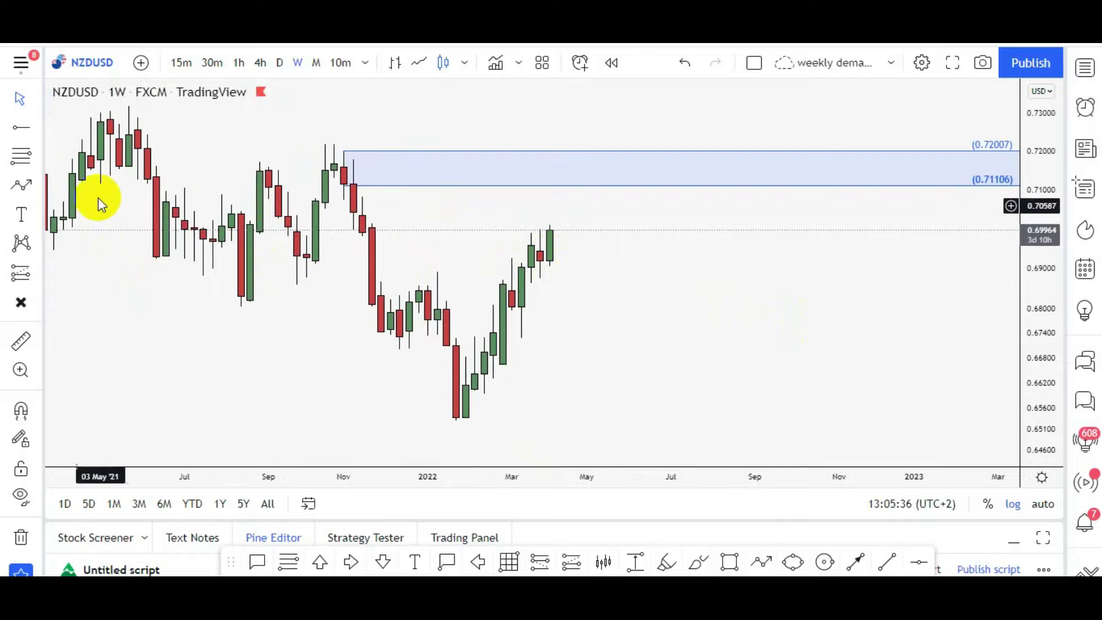
scroll(850, 312, right, 3)
scroll(645, 300, left, 5)
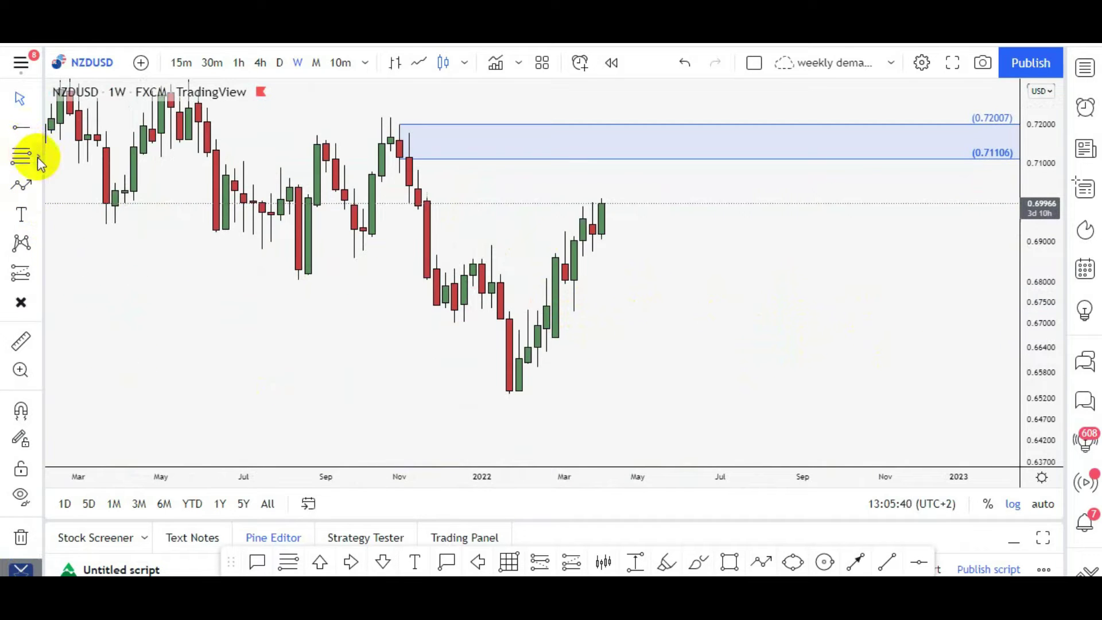
- Draw a rising trend line from the January 2022 low up past the recent rally
click(37, 135)
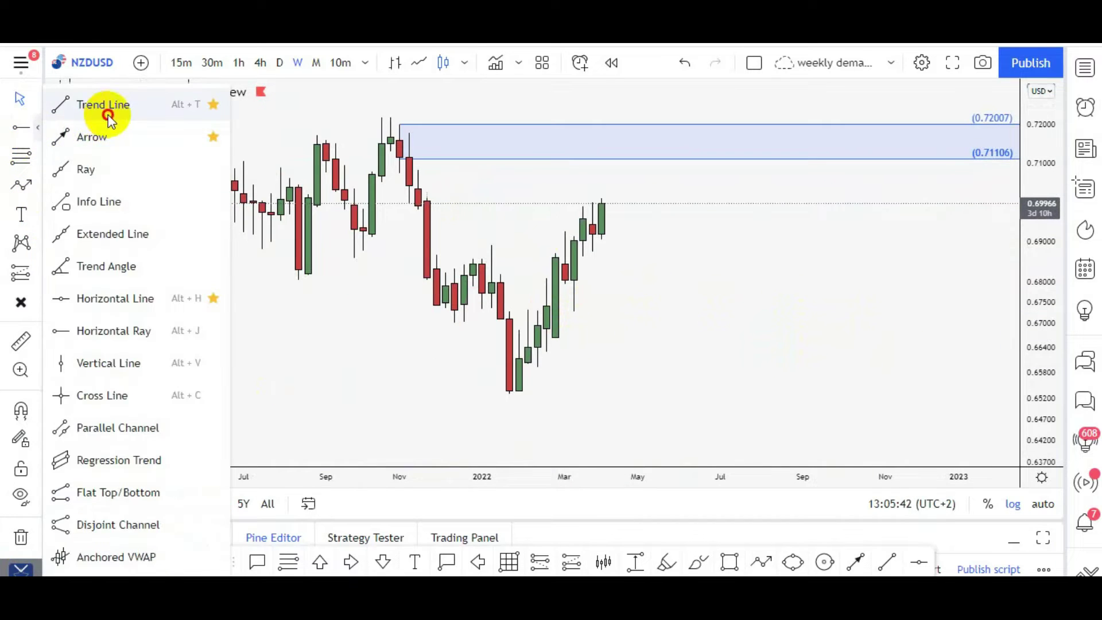
click(107, 110)
click(519, 395)
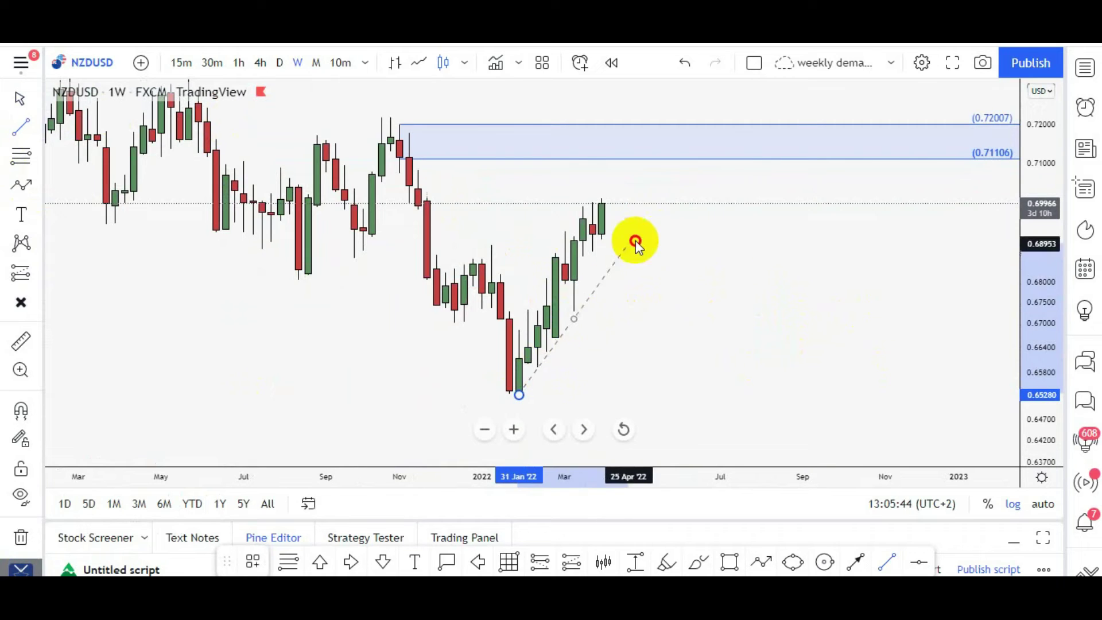
click(655, 191)
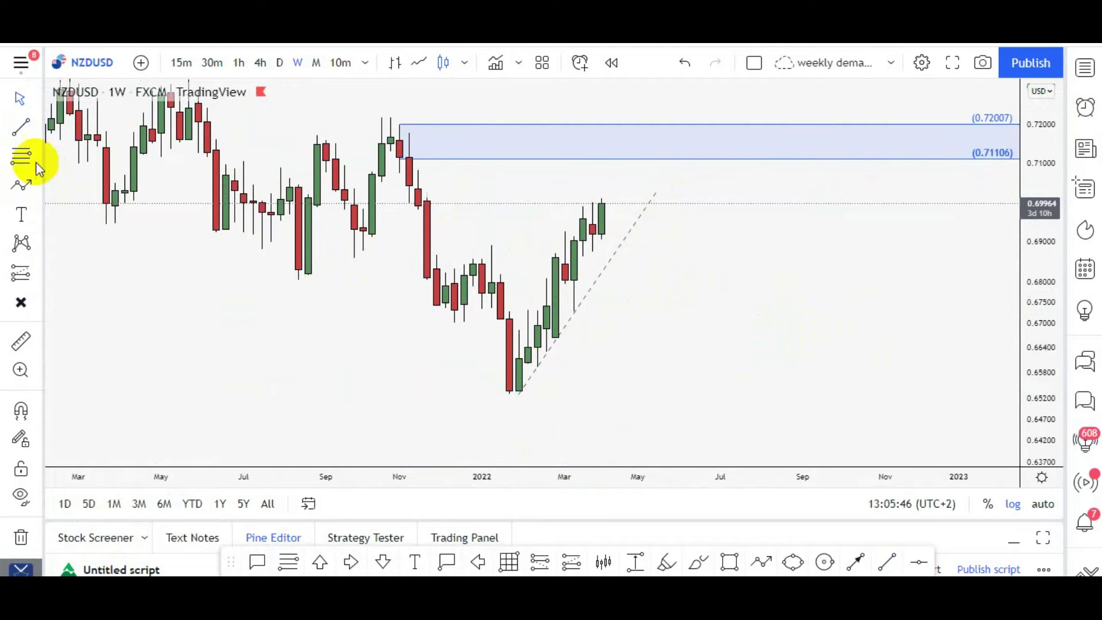
- Draw three demand zones below price: 0.69439–0.68651, 0.68390–0.66184 and 0.67456–0.67219
click(21, 155)
drag(547, 304, 562, 357)
click(21, 155)
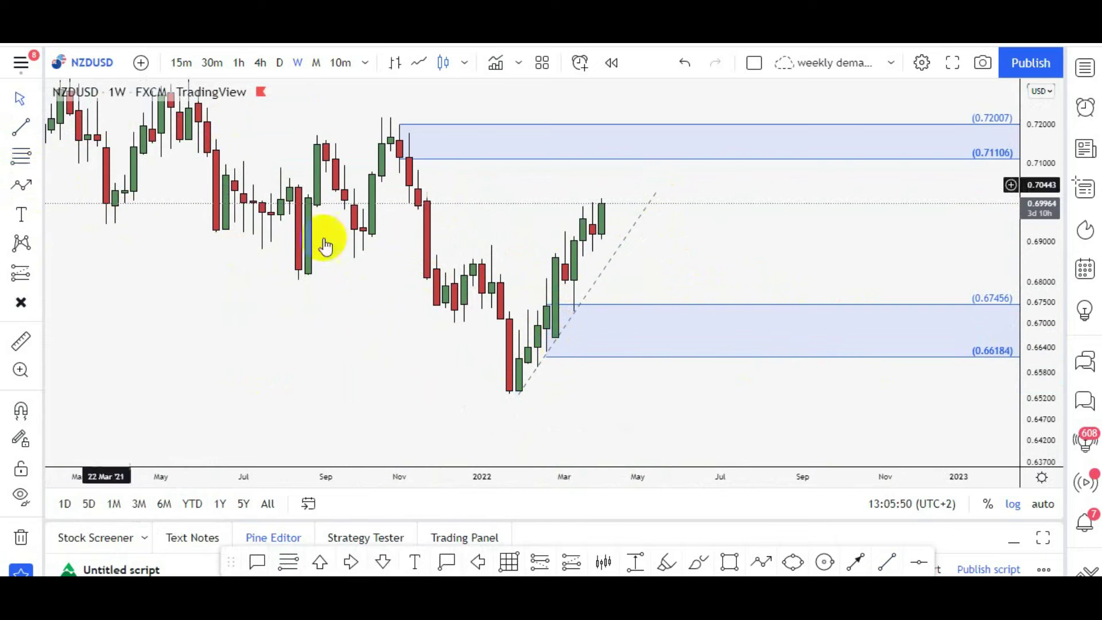
drag(573, 266, 592, 308)
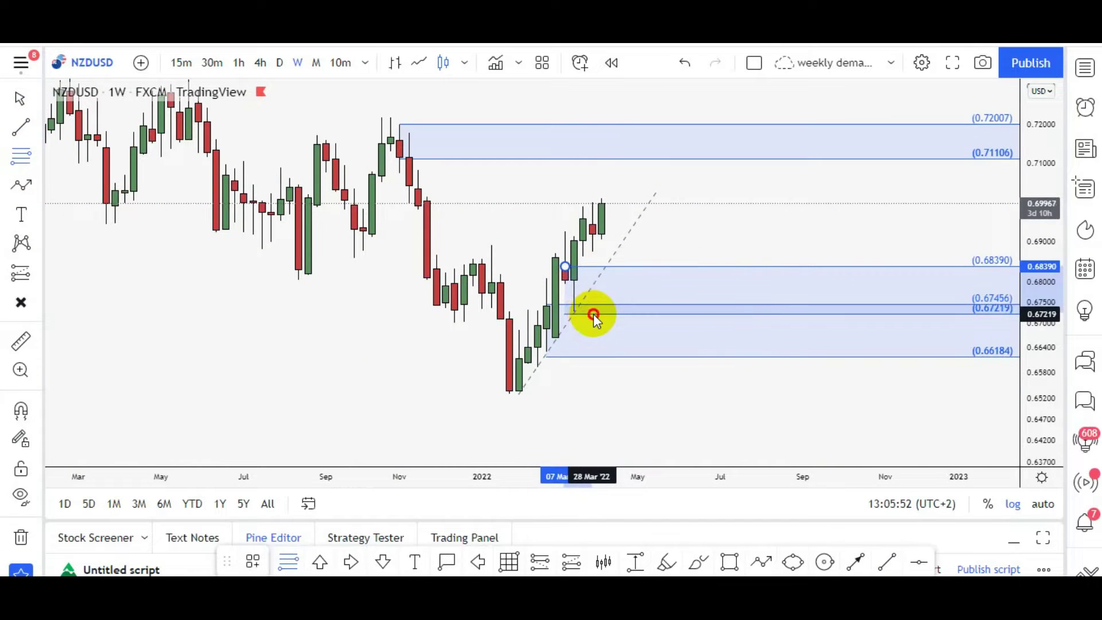
click(22, 159)
click(619, 251)
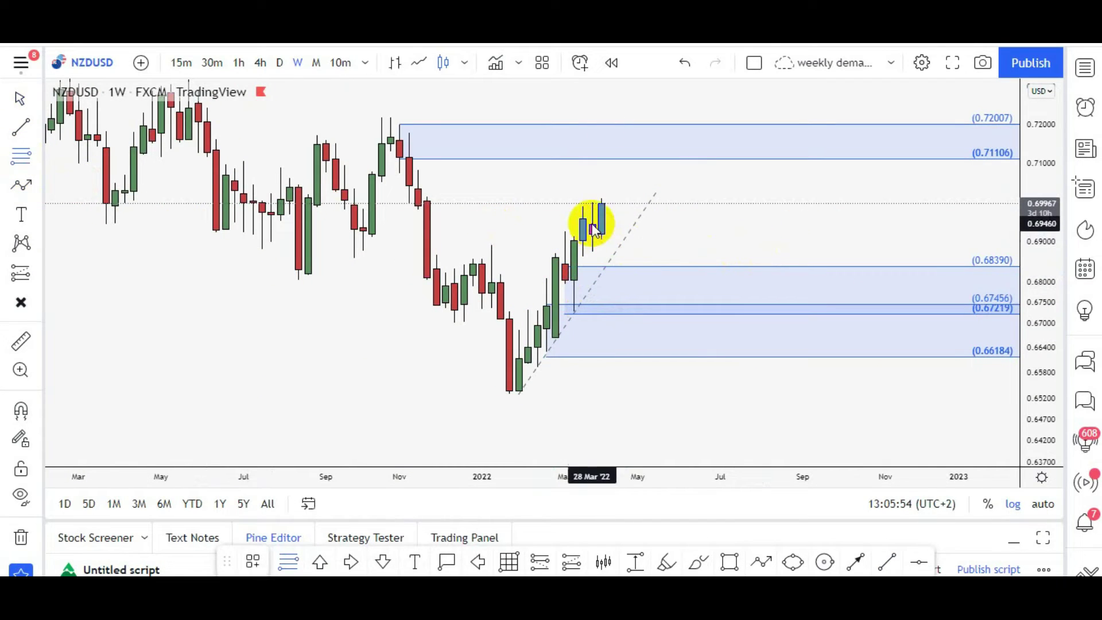
drag(593, 225, 600, 249)
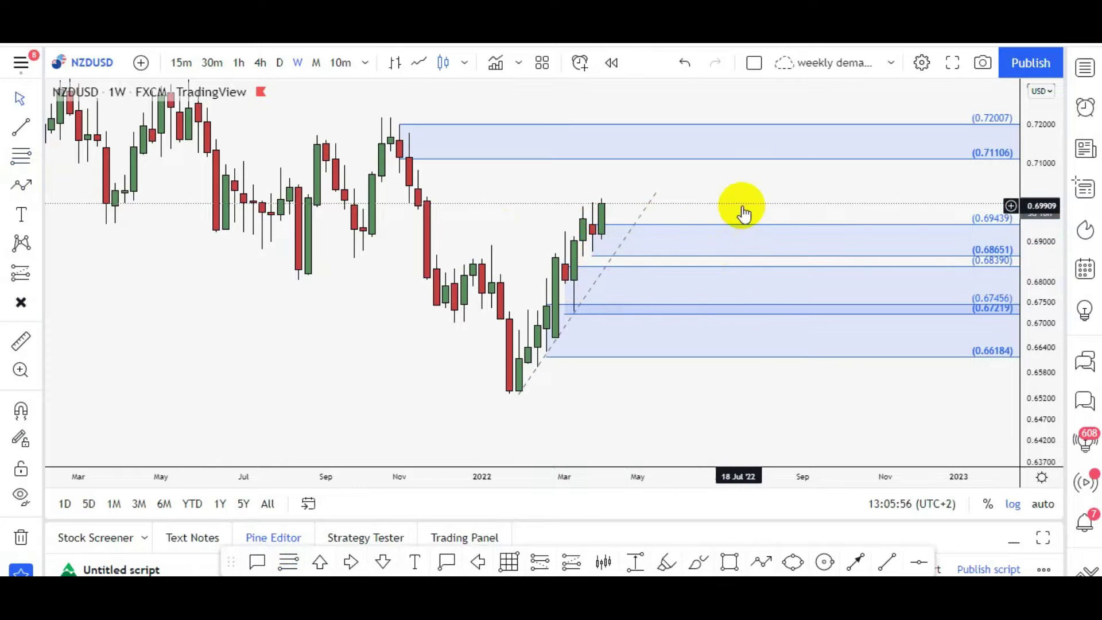
drag(739, 209, 514, 329)
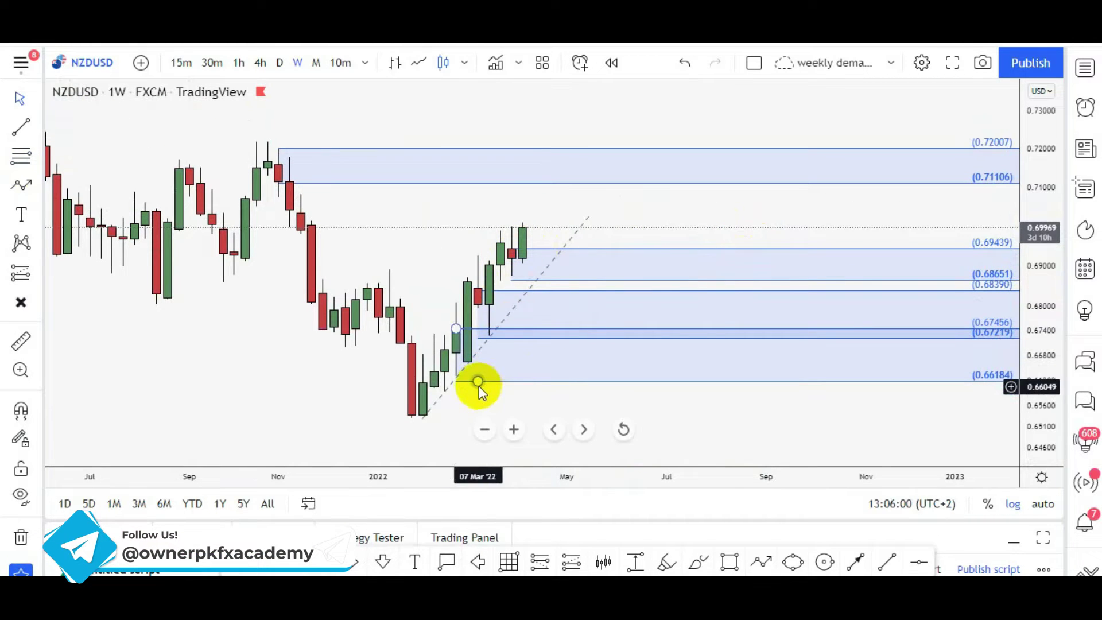
click(471, 362)
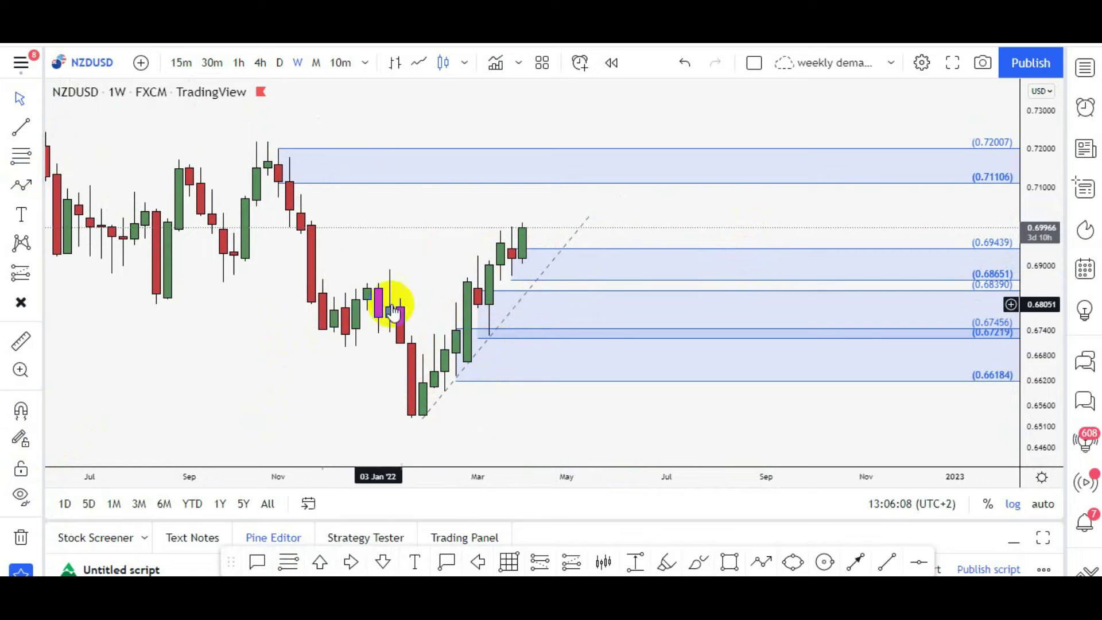
- Clear all drawings and switch the NZDUSD chart to 1D candles
click(32, 537)
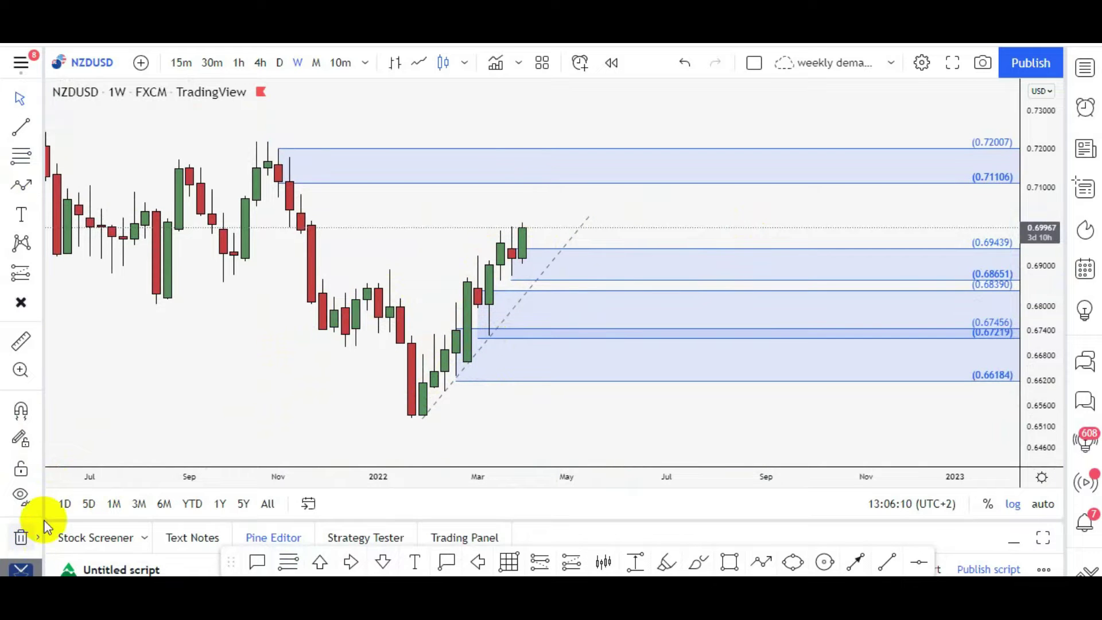
click(279, 68)
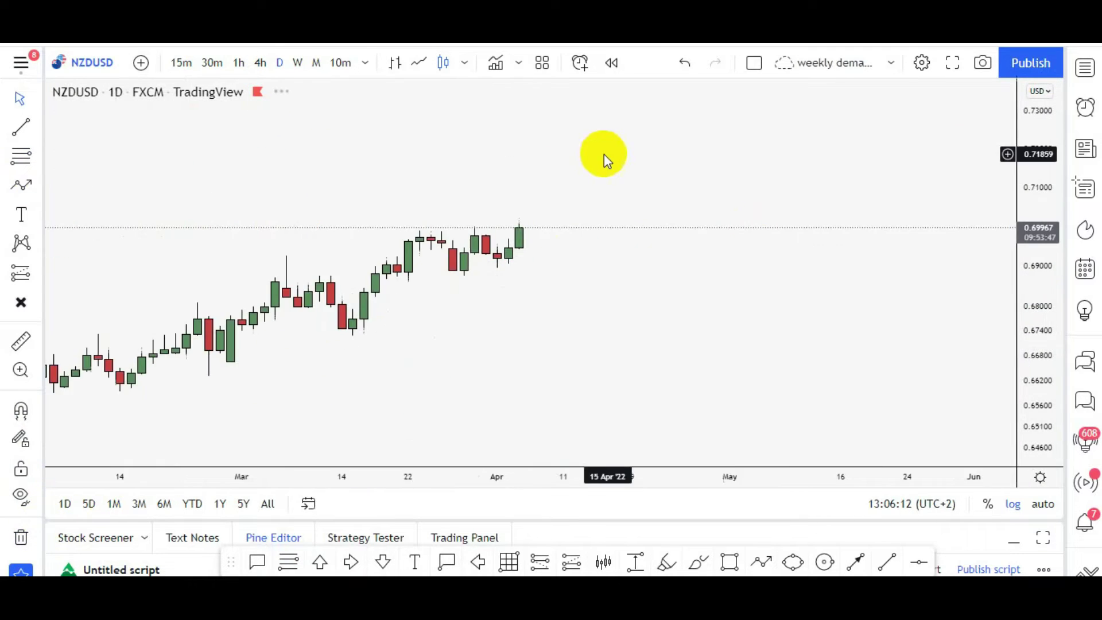
scroll(720, 202, down, 3)
scroll(679, 221, up, 2)
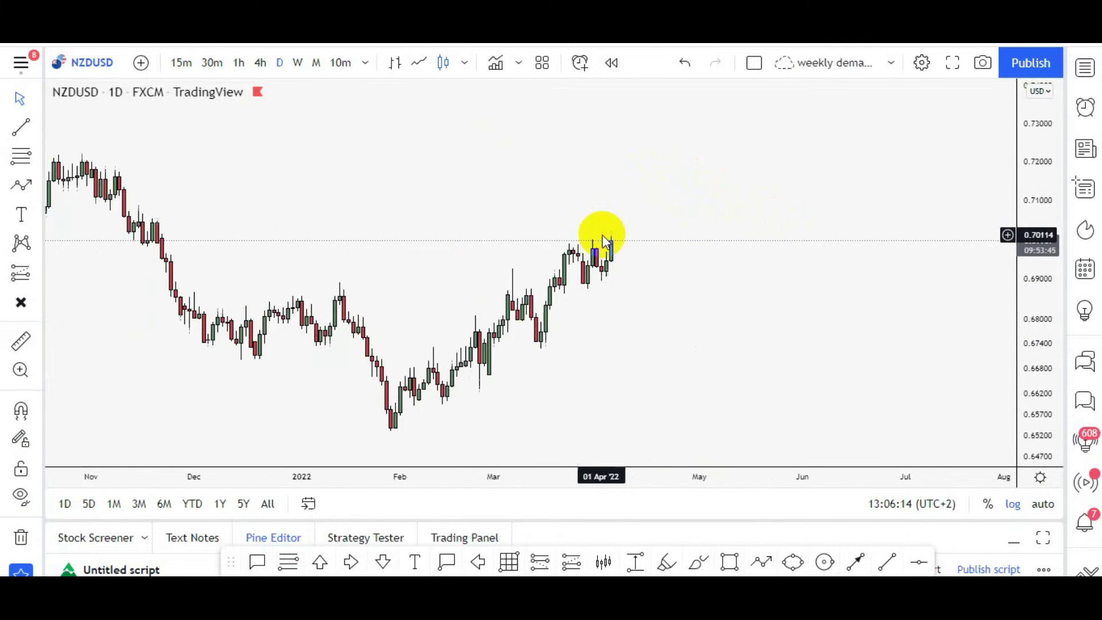
scroll(456, 191, down, 2)
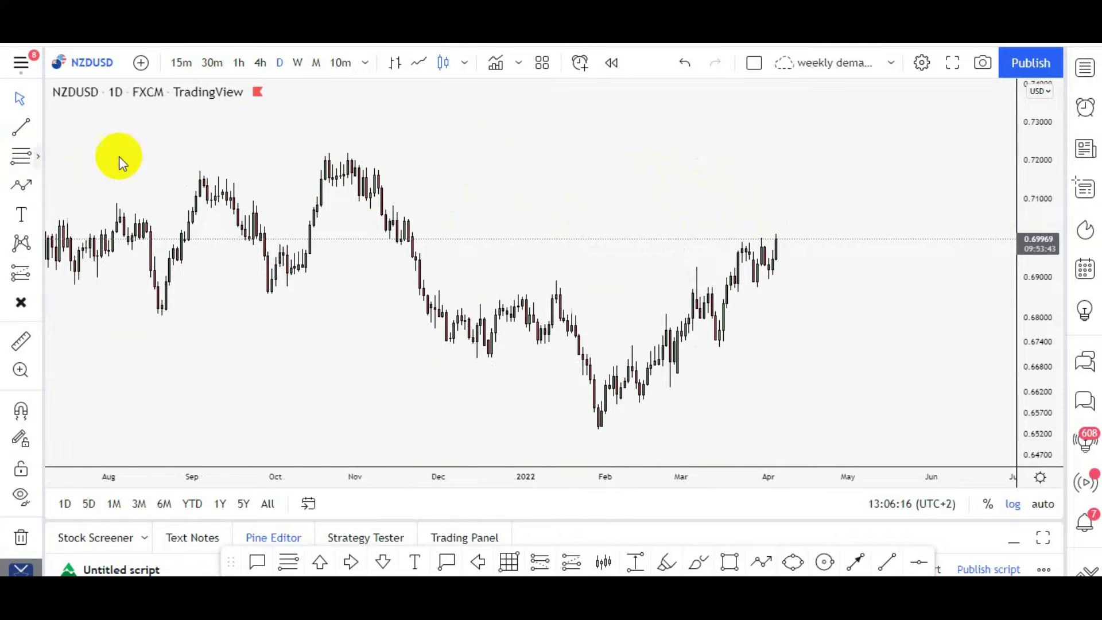
- Draw a daily supply zone from 0.71838 down to 0.71127 and rescale the view
drag(382, 167, 377, 195)
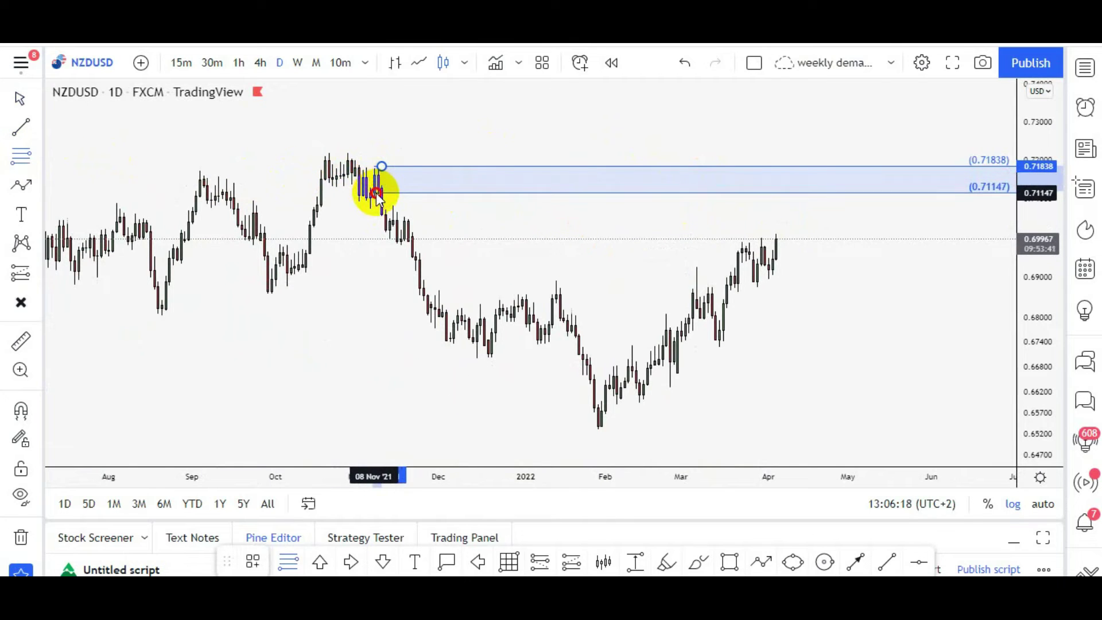
scroll(792, 306, up, 2)
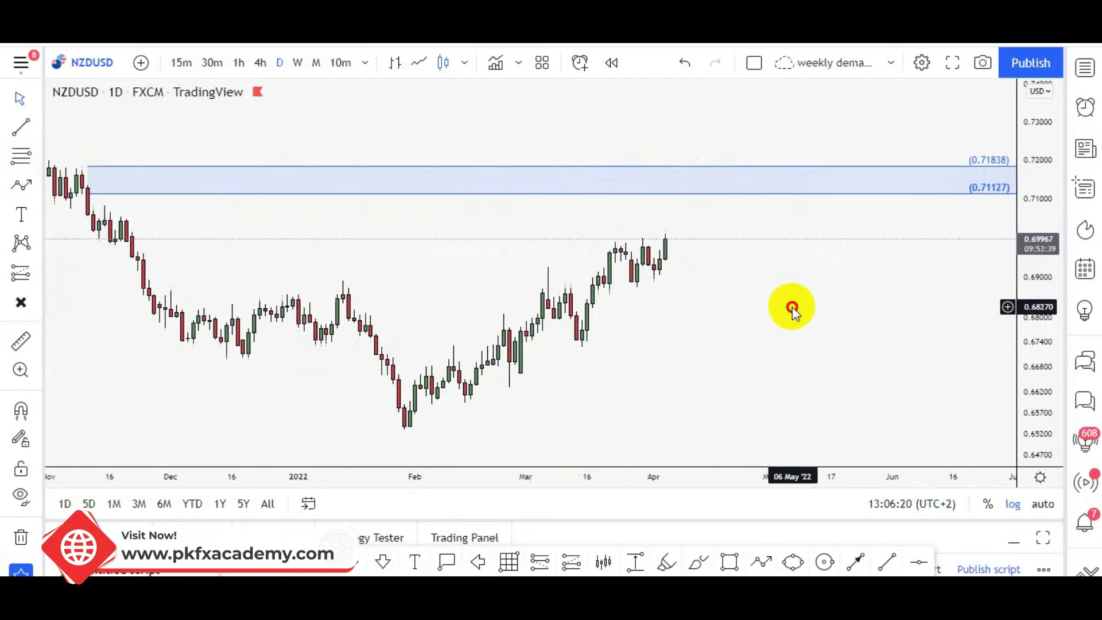
scroll(654, 290, up, 2)
scroll(653, 291, up, 1)
drag(1036, 369, 907, 165)
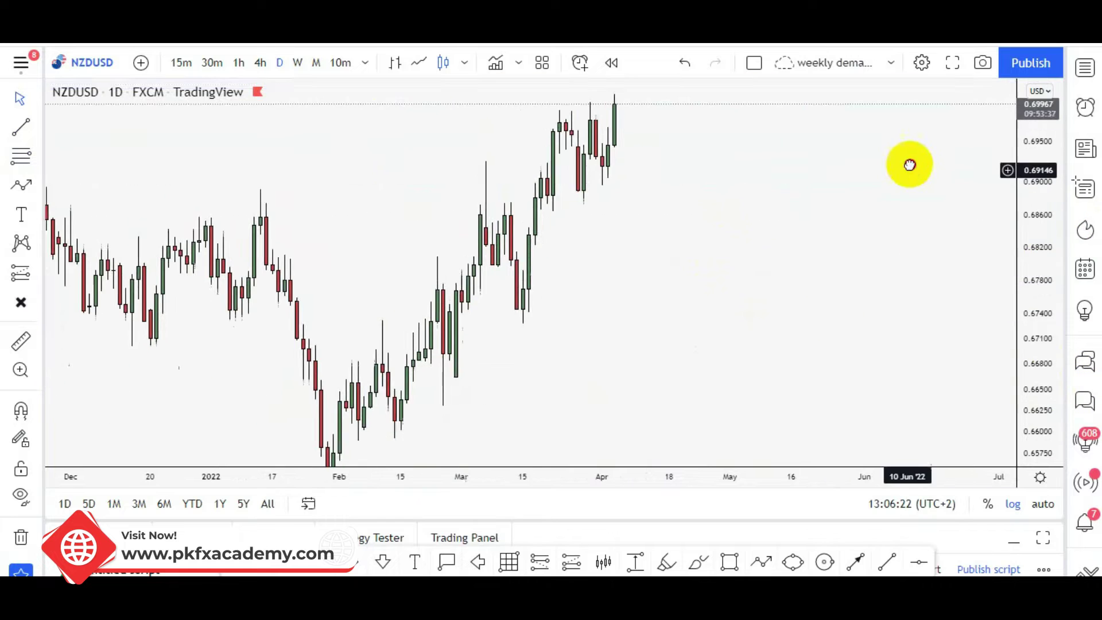
scroll(827, 361, down, 2)
scroll(804, 327, down, 2)
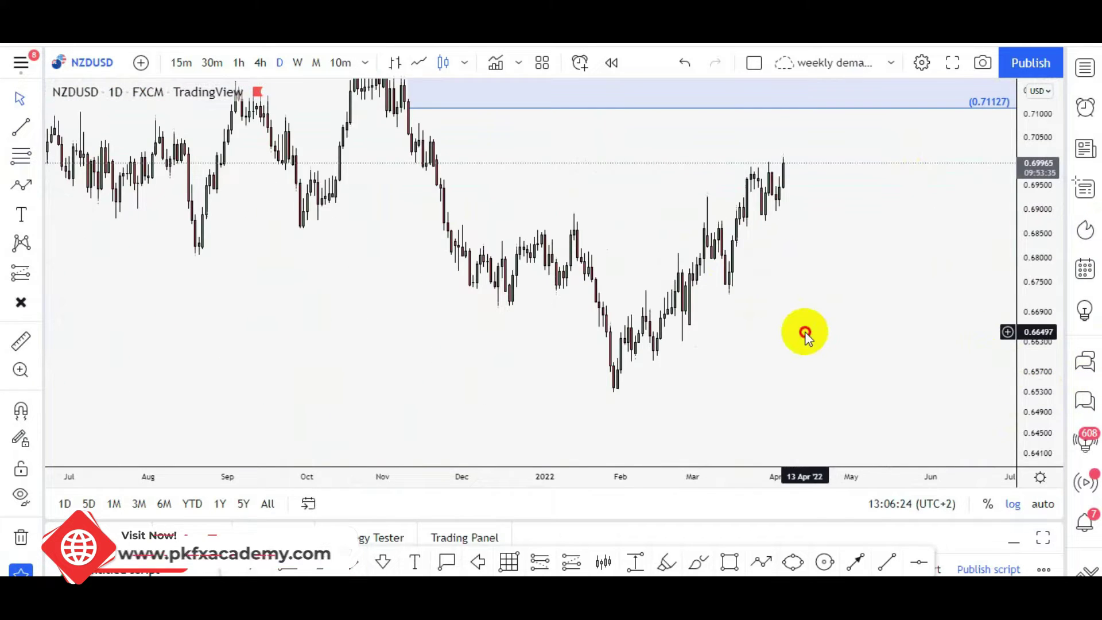
- Draw a rising trend line from the February low beyond the rising lows
click(20, 129)
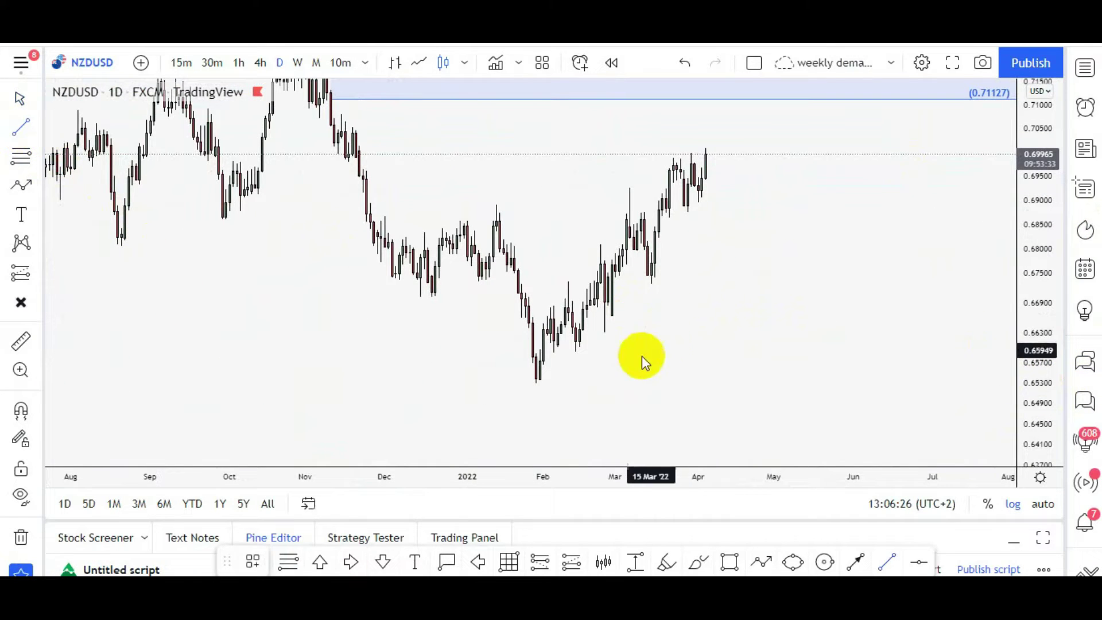
click(536, 386)
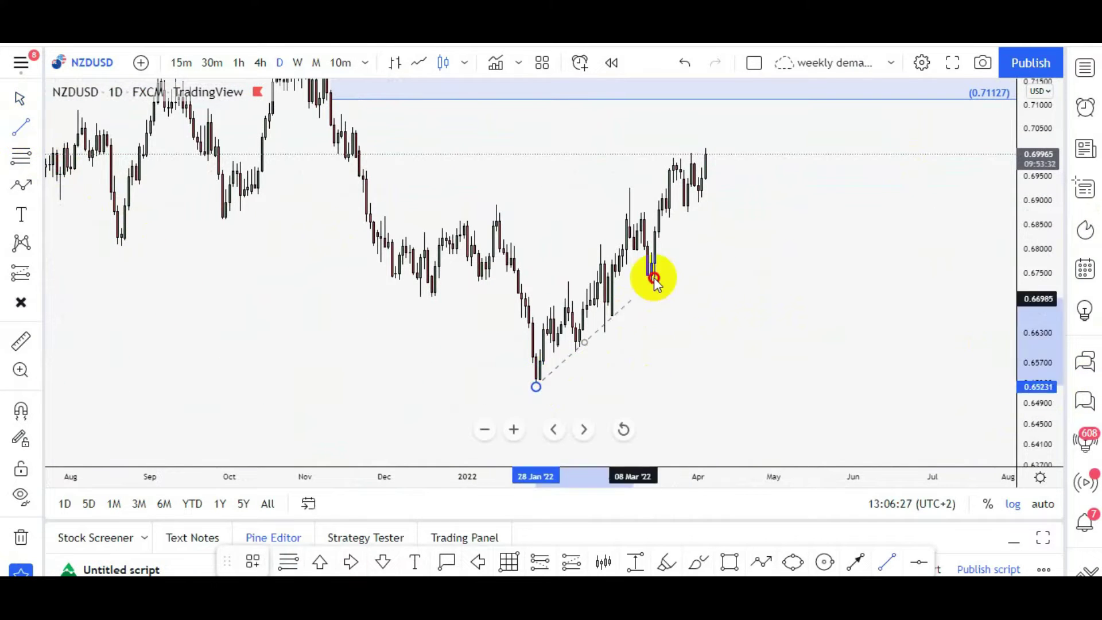
click(782, 171)
scroll(815, 305, up, 2)
mouse_move(777, 327)
mouse_down()
mouse_move(857, 320)
mouse_move(751, 328)
mouse_up()
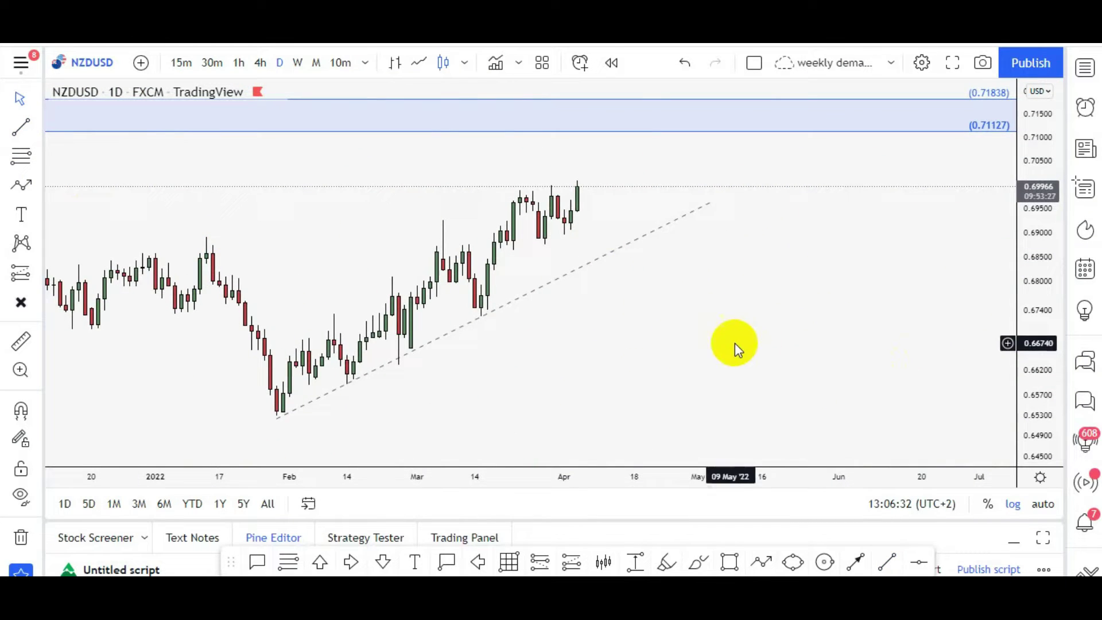
scroll(737, 348, down, 3)
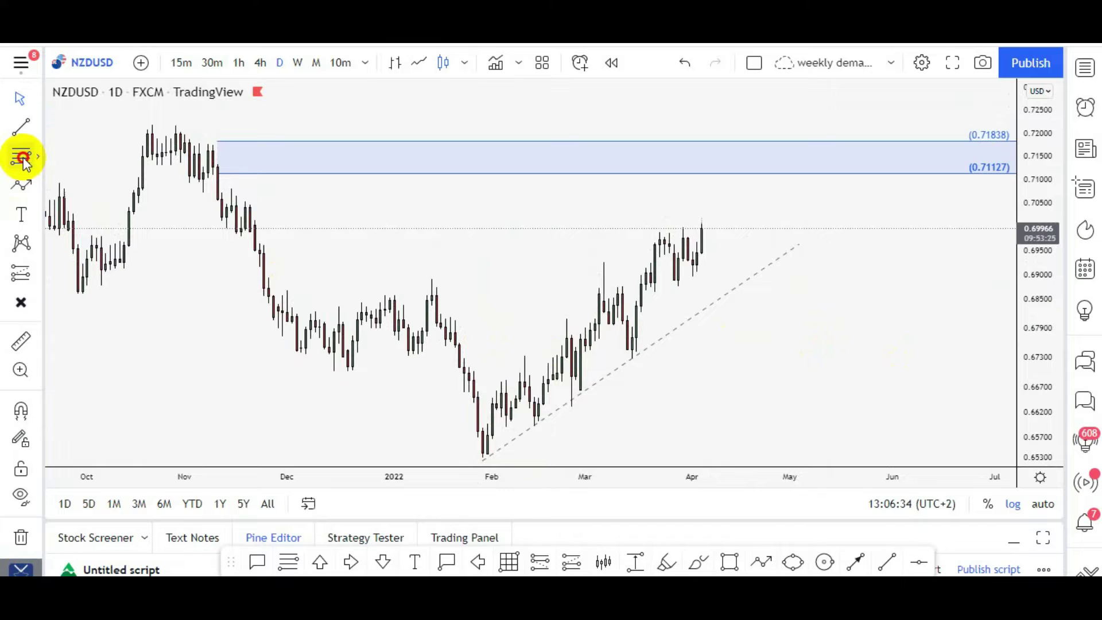
- Draw a demand zone from 0.67410 down to 0.66594 and reframe both zones
click(22, 158)
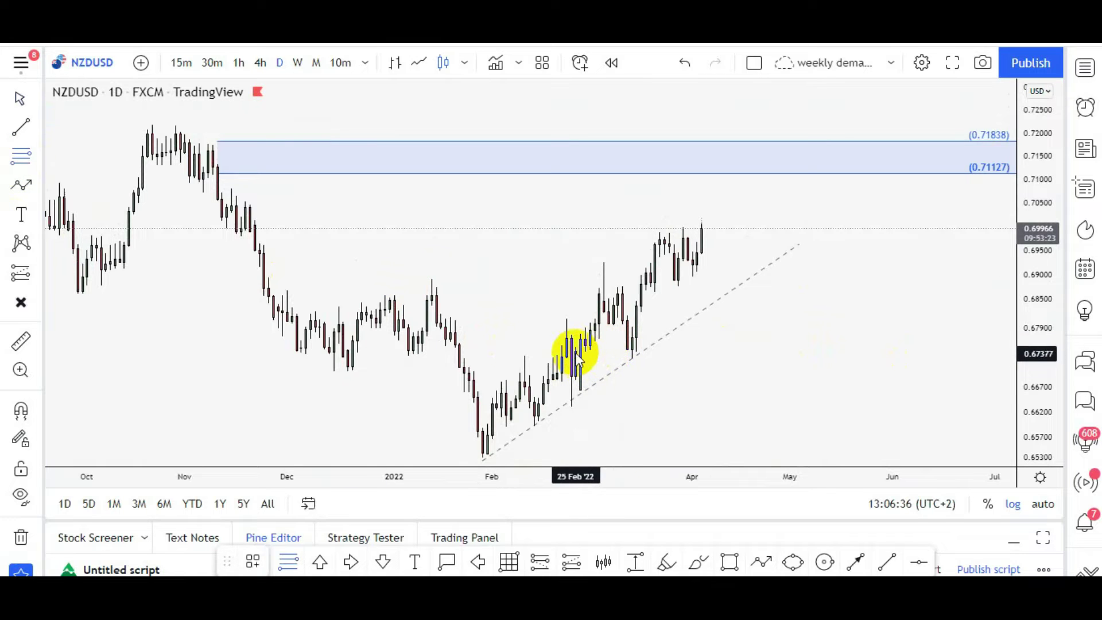
drag(575, 353, 587, 394)
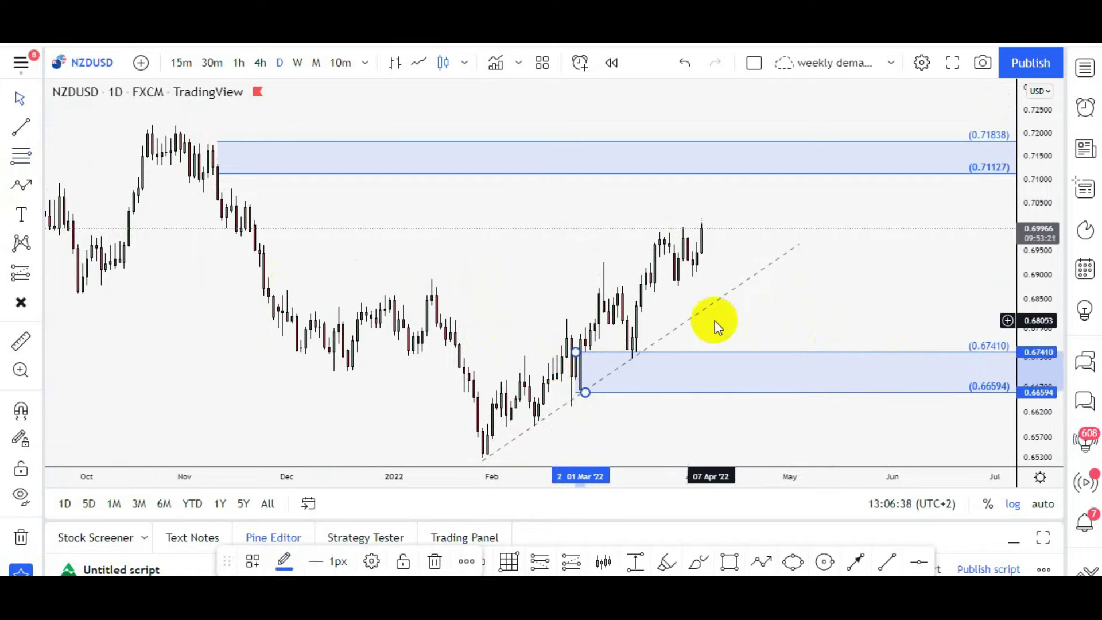
mouse_move(807, 325)
mouse_down()
mouse_move(708, 293)
mouse_move(730, 293)
mouse_up()
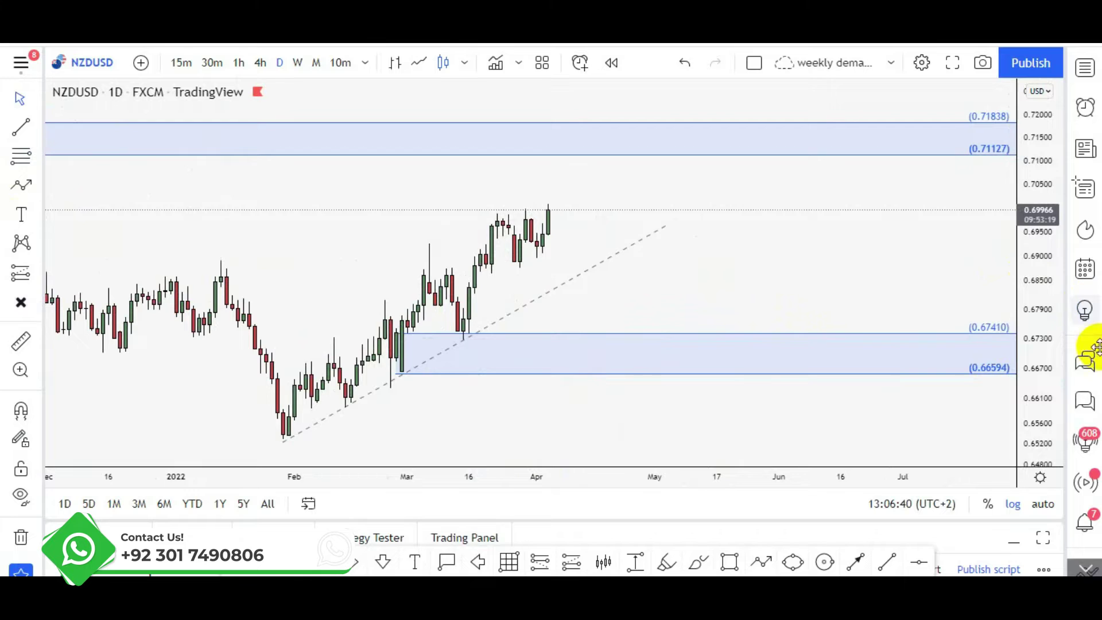
drag(1046, 404, 763, 283)
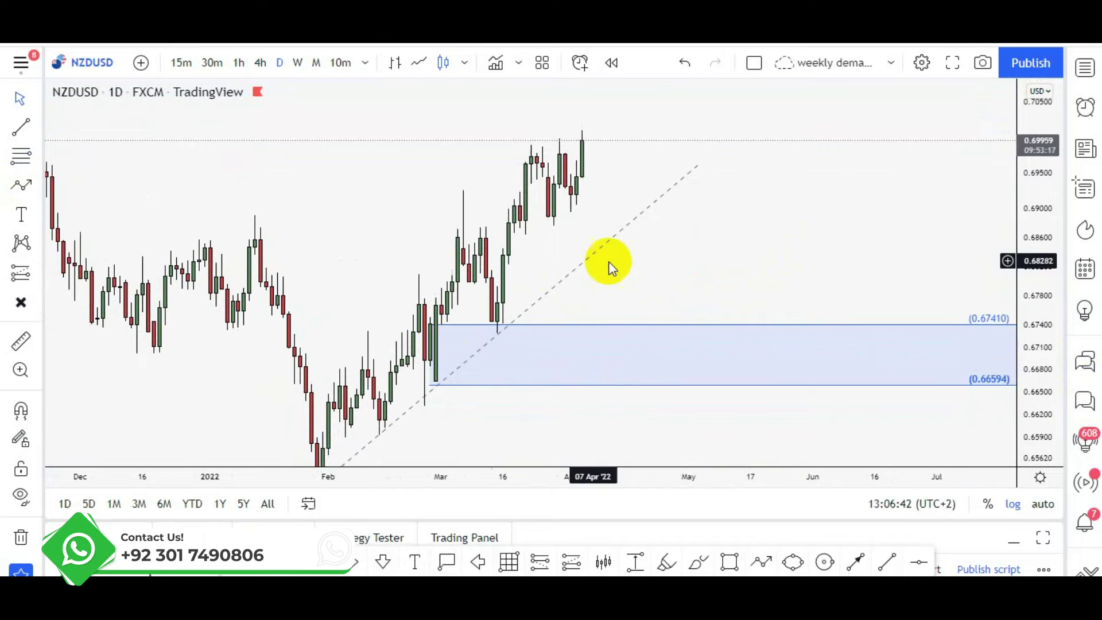
drag(605, 260, 935, 359)
drag(1026, 325, 1013, 381)
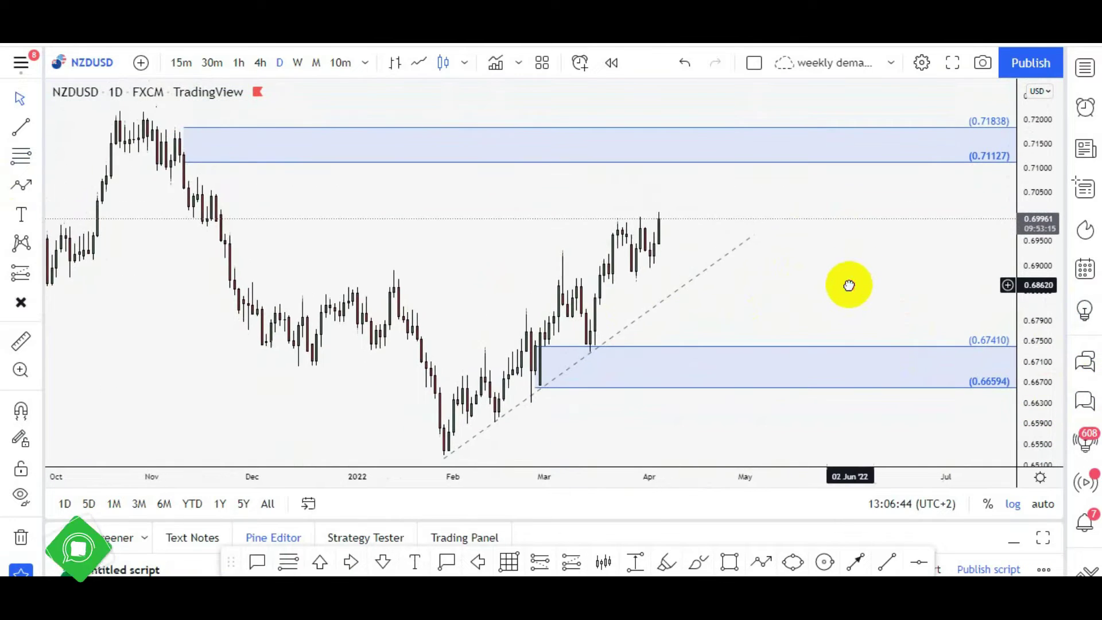
drag(846, 285, 804, 287)
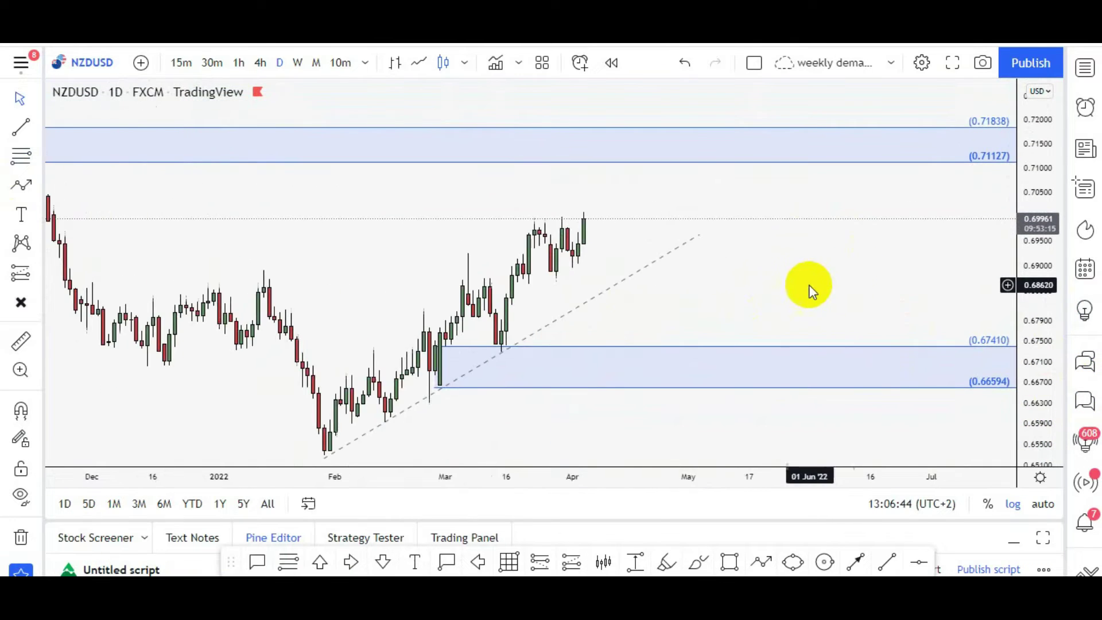
click(40, 155)
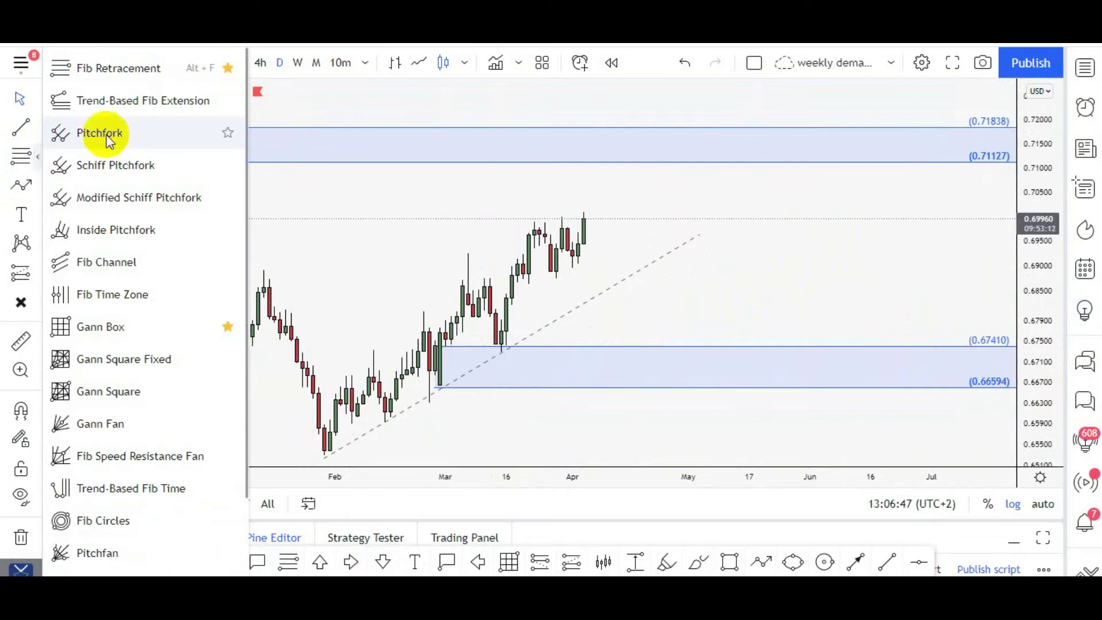
- With the Brush, circle the rally highs and sketch levels near recent candles and the demand zone
click(40, 185)
click(89, 198)
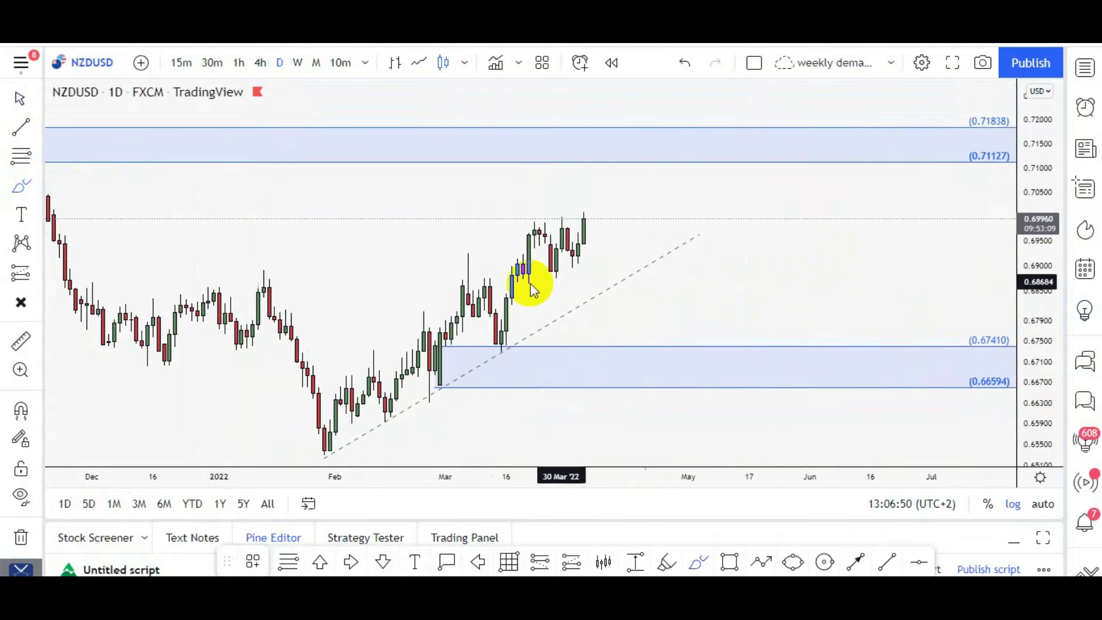
mouse_move(515, 267)
mouse_down()
mouse_move(605, 266)
mouse_move(622, 277)
mouse_up()
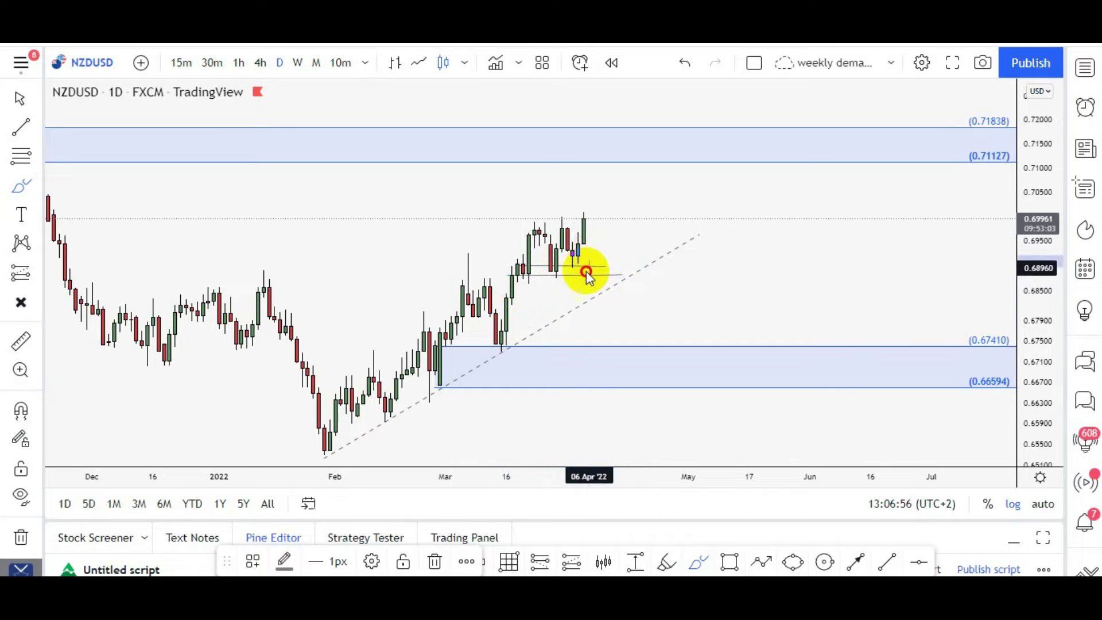
drag(501, 333, 721, 330)
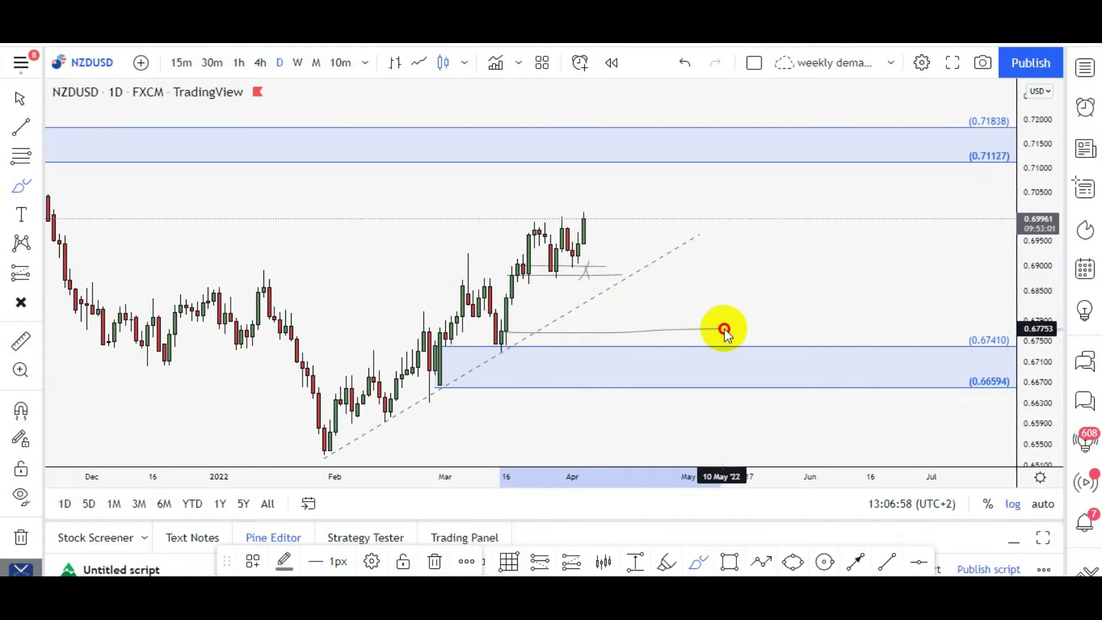
drag(497, 349, 786, 333)
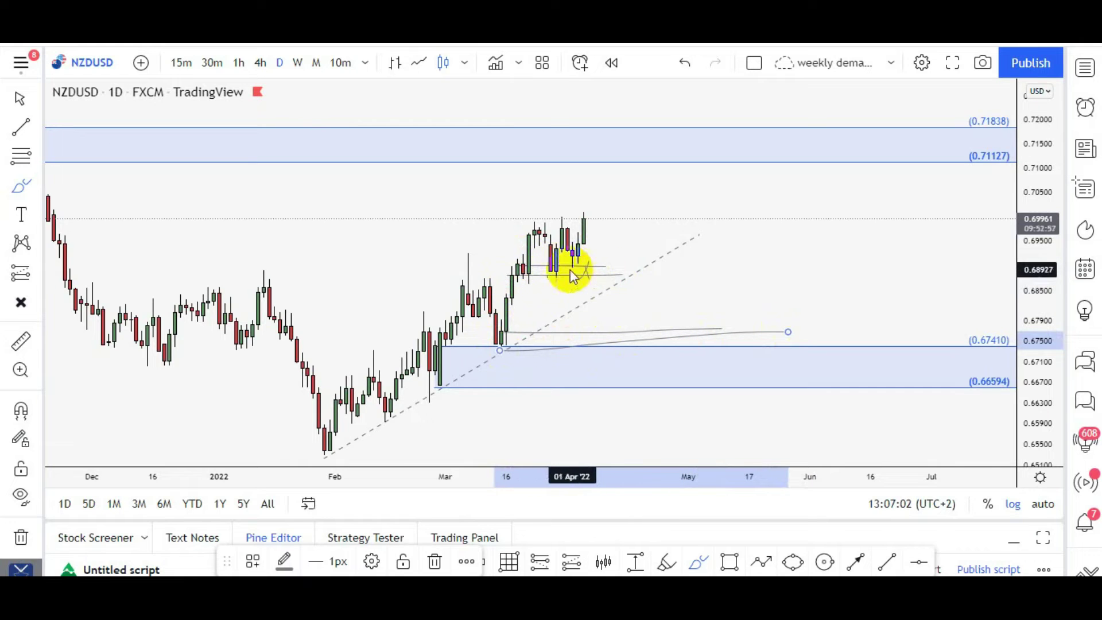
mouse_move(555, 196)
mouse_down()
mouse_move(580, 224)
mouse_move(665, 242)
mouse_up()
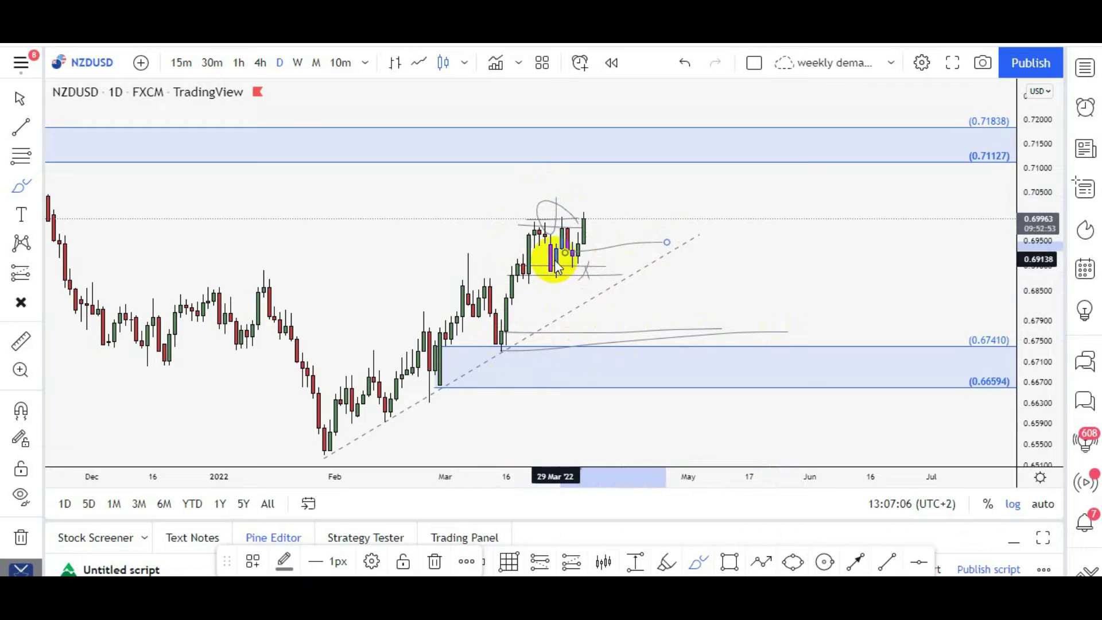
drag(548, 269, 739, 262)
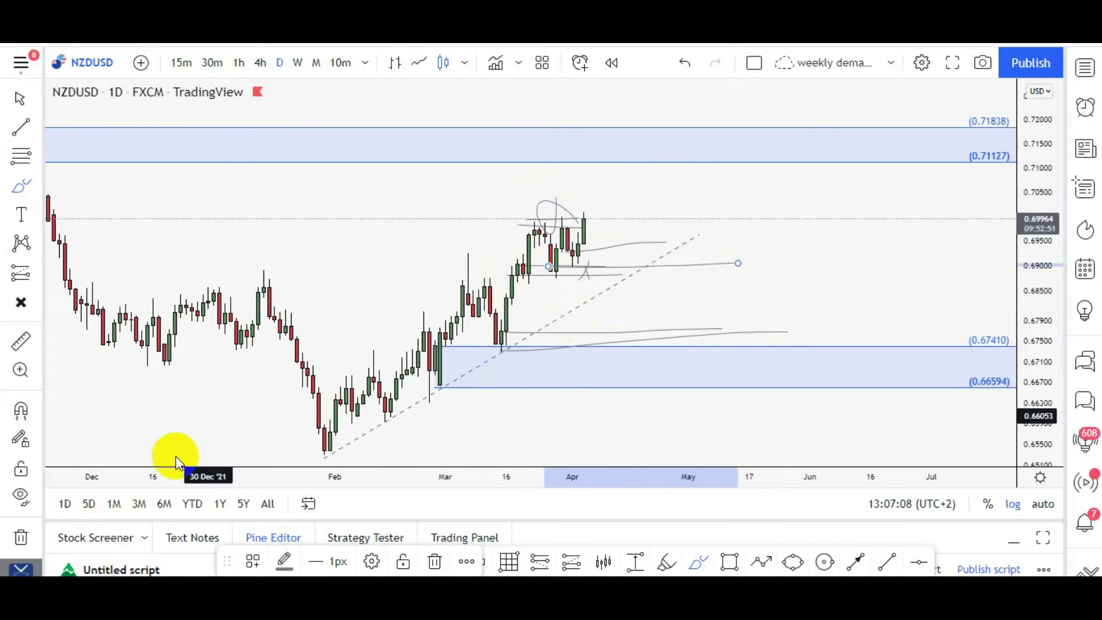
- Clear all drawings and draw a new demand zone, setting its top edge to 0.69310
click(25, 542)
scroll(501, 201, up, 2)
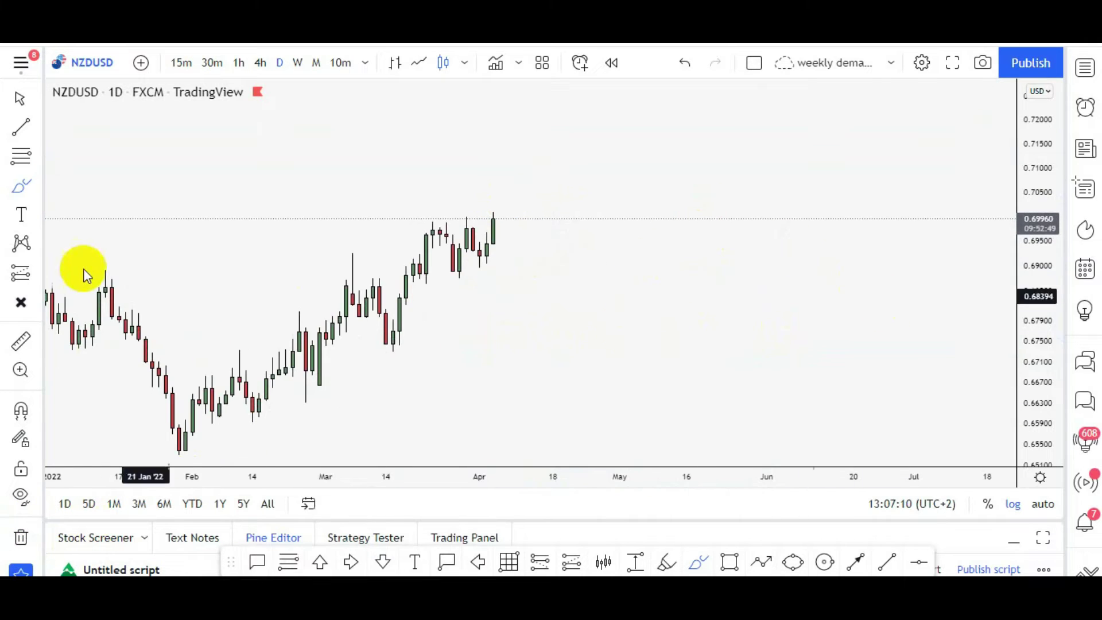
click(22, 159)
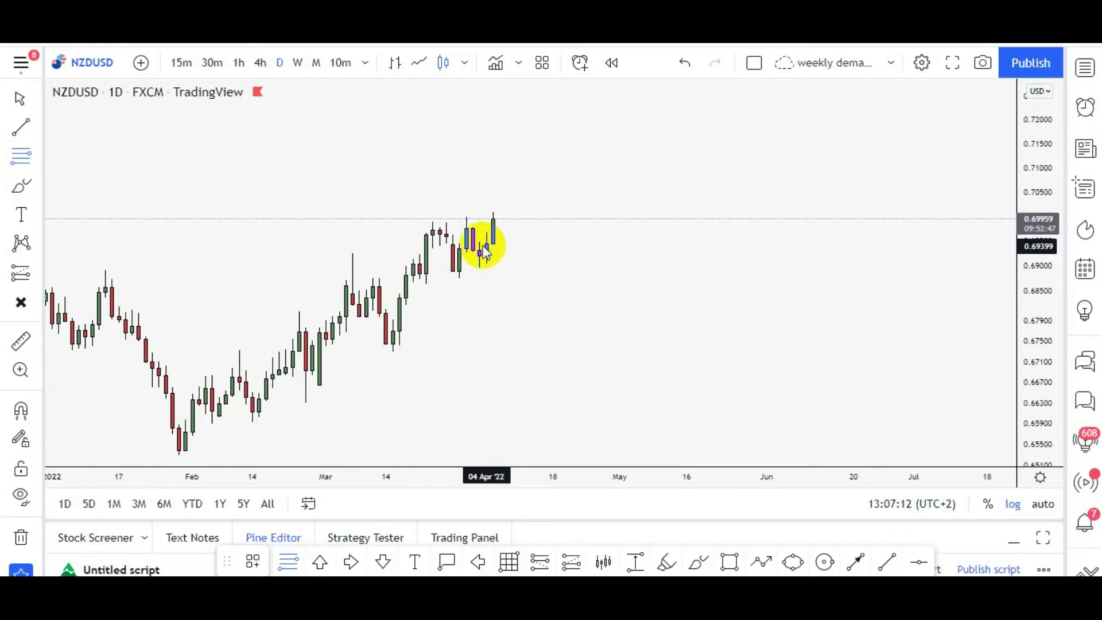
click(479, 245)
click(480, 270)
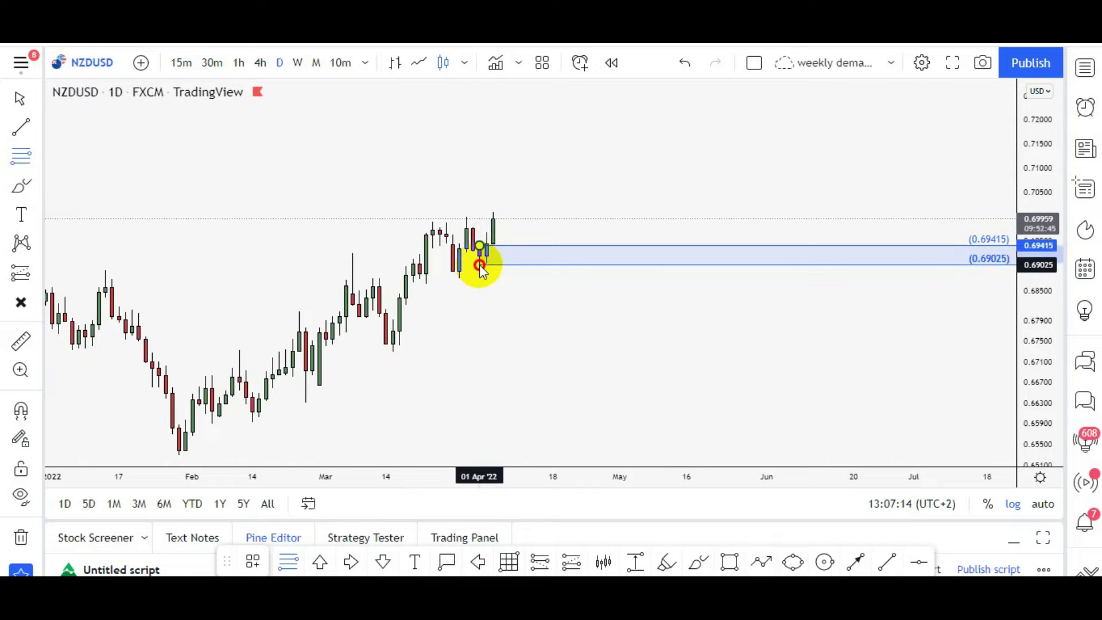
scroll(654, 222, up, 1)
drag(1013, 332, 1011, 138)
drag(483, 275, 480, 275)
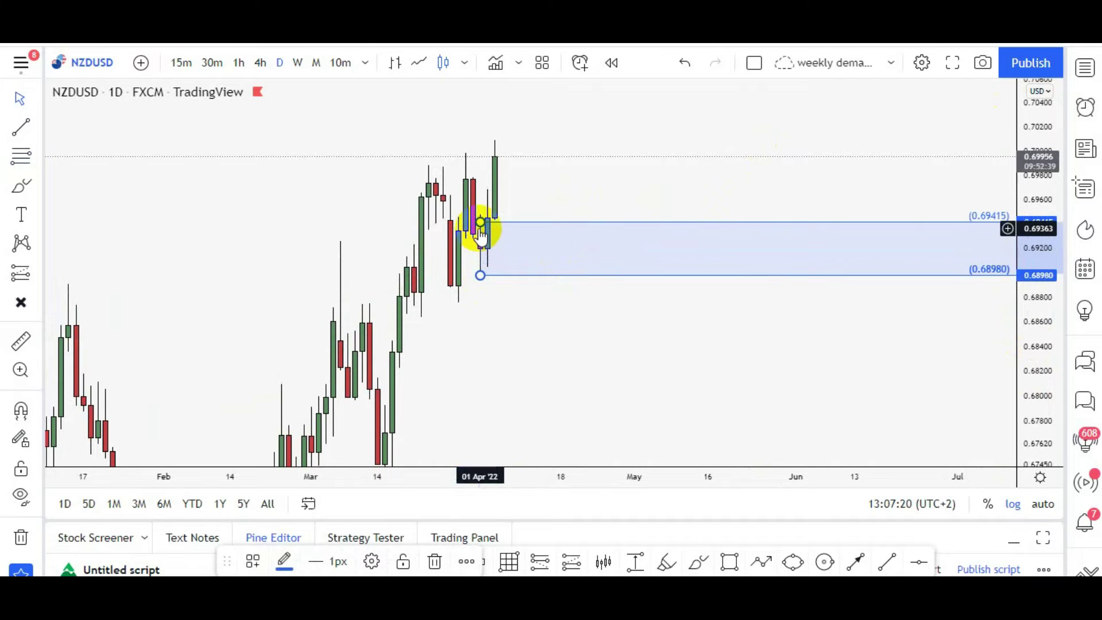
drag(480, 224, 480, 237)
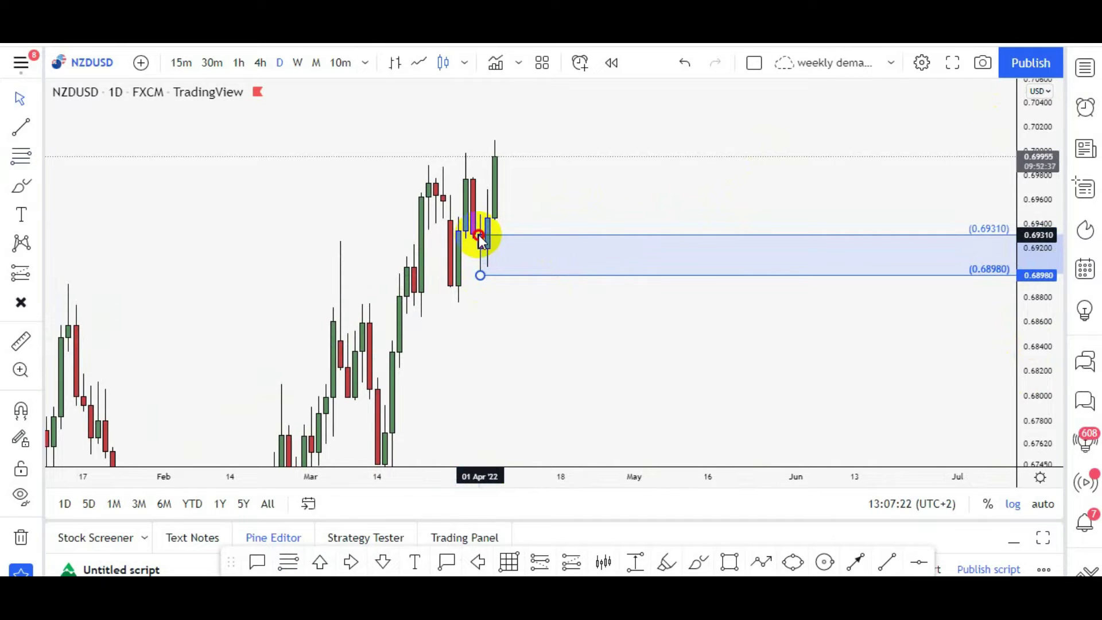
click(701, 216)
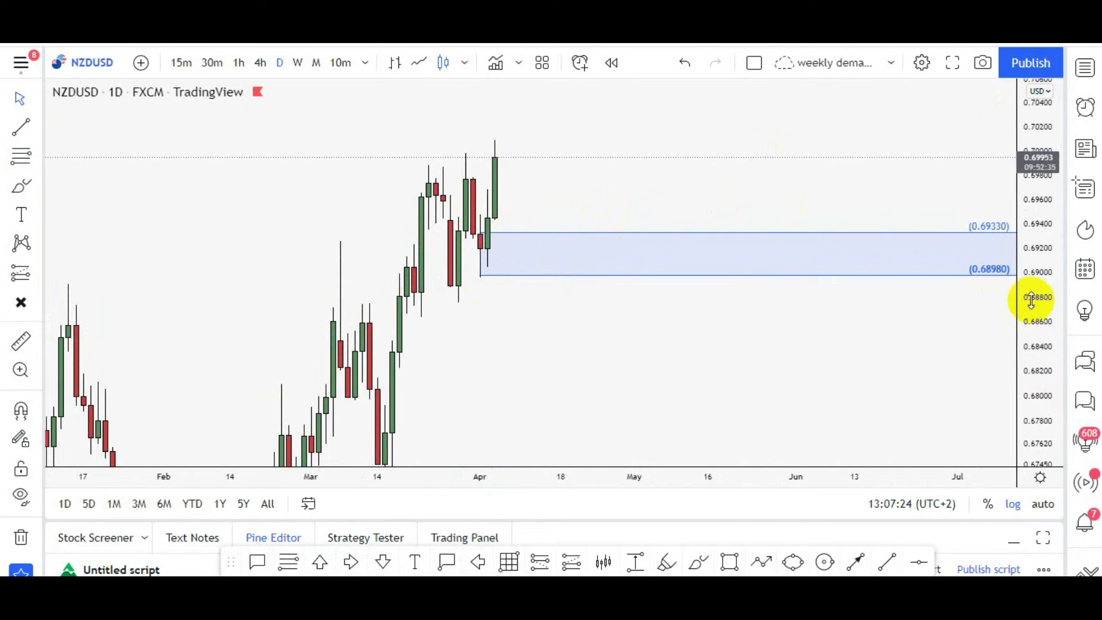
- Move the zone's bottom edge to the wick low and zoom out for more history
drag(1032, 300, 966, 319)
drag(789, 208, 778, 194)
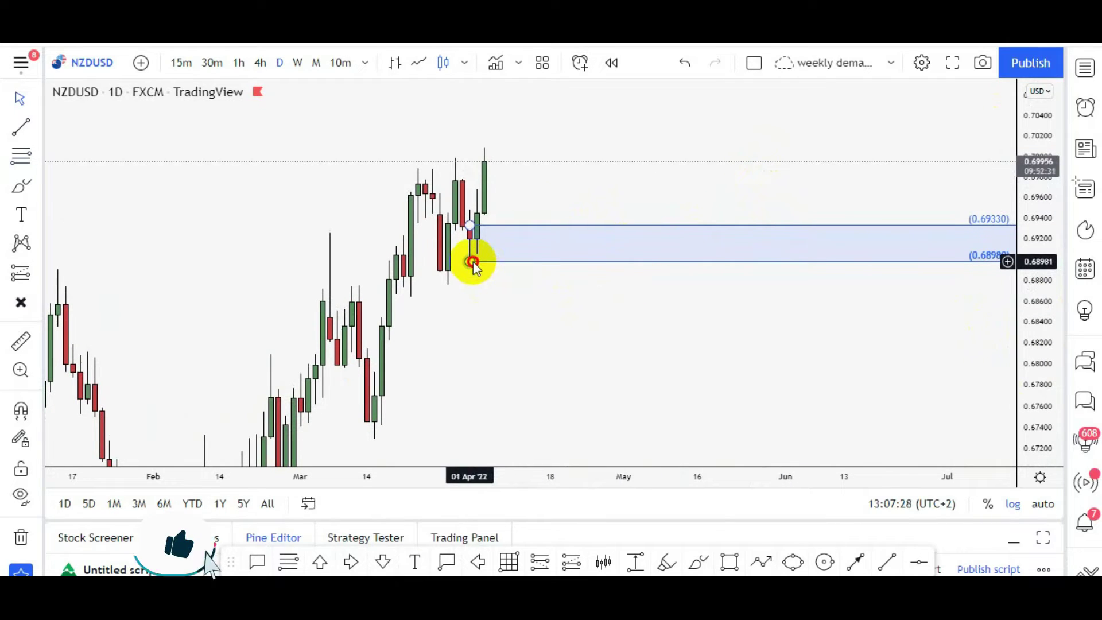
drag(472, 262, 476, 268)
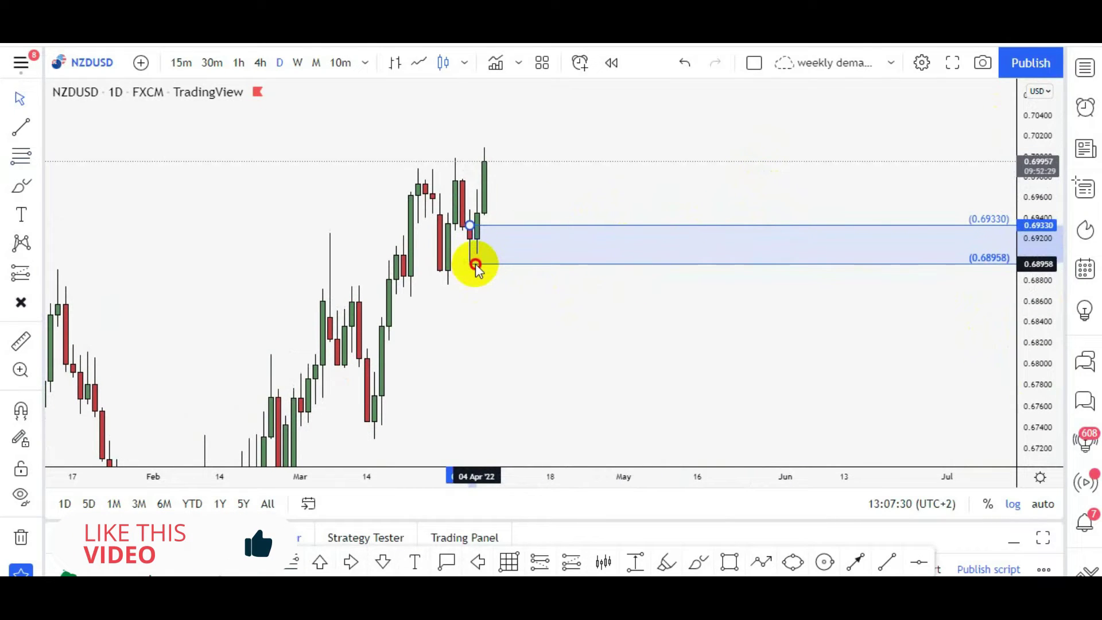
click(651, 327)
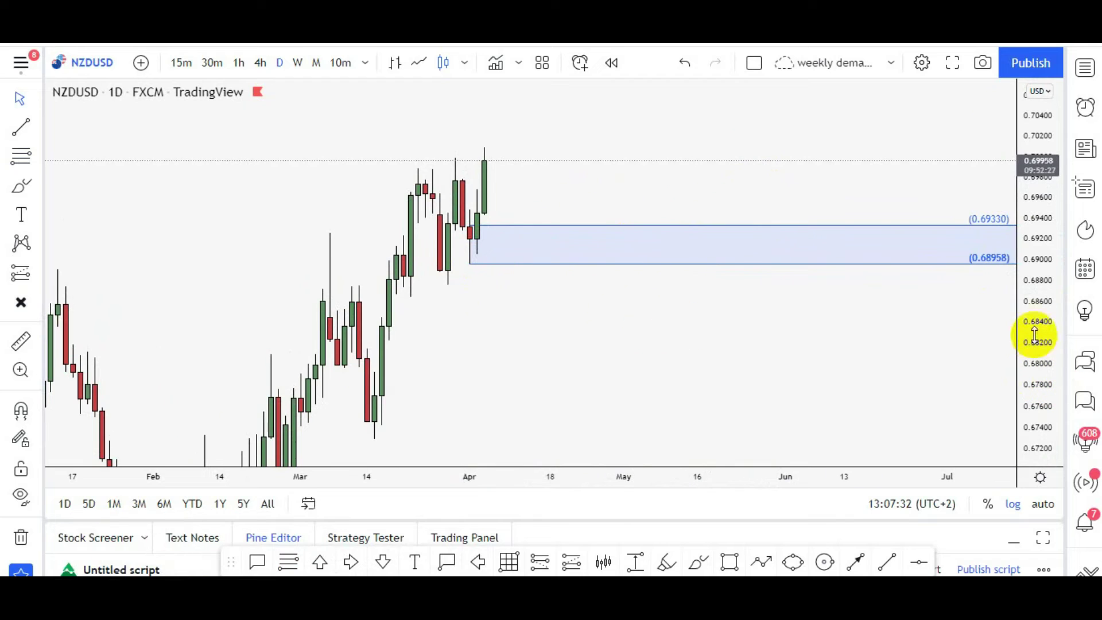
drag(1034, 335, 1028, 359)
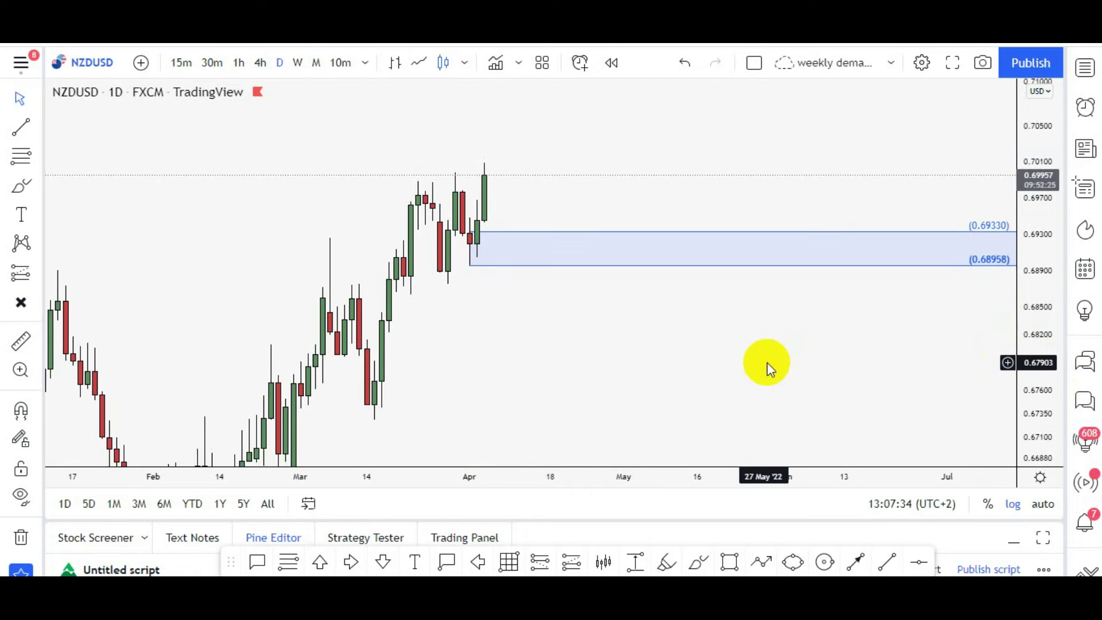
drag(767, 362, 769, 395)
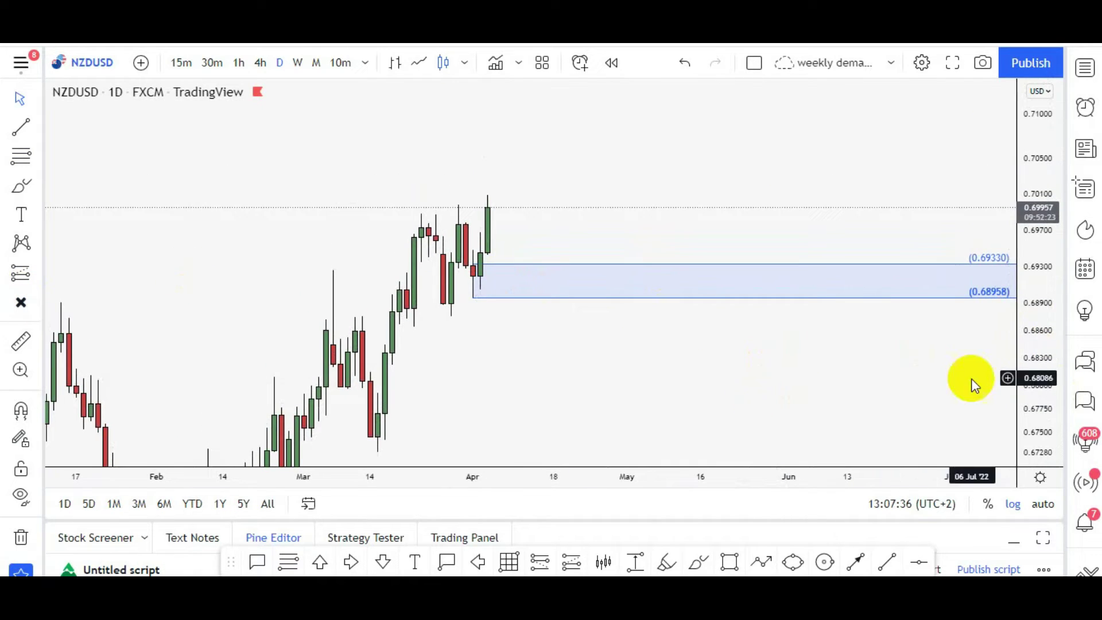
drag(590, 291, 683, 211)
- Draw a 0.71227–0.71776 supply zone over the November 2021 highs
scroll(683, 211, down, 2)
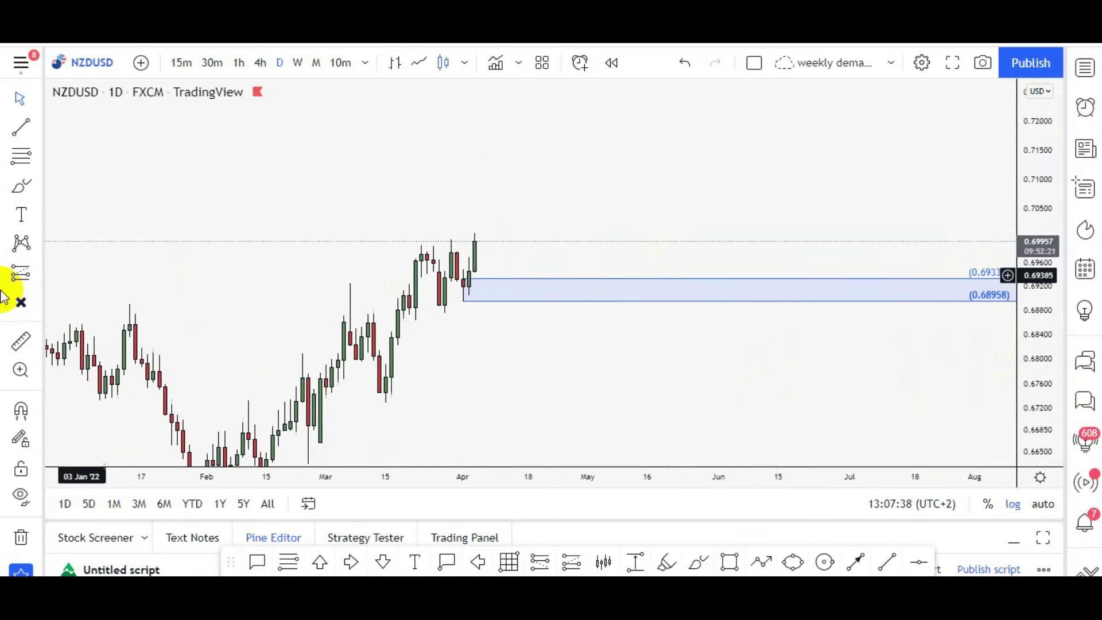
click(38, 274)
scroll(942, 271, down, 2)
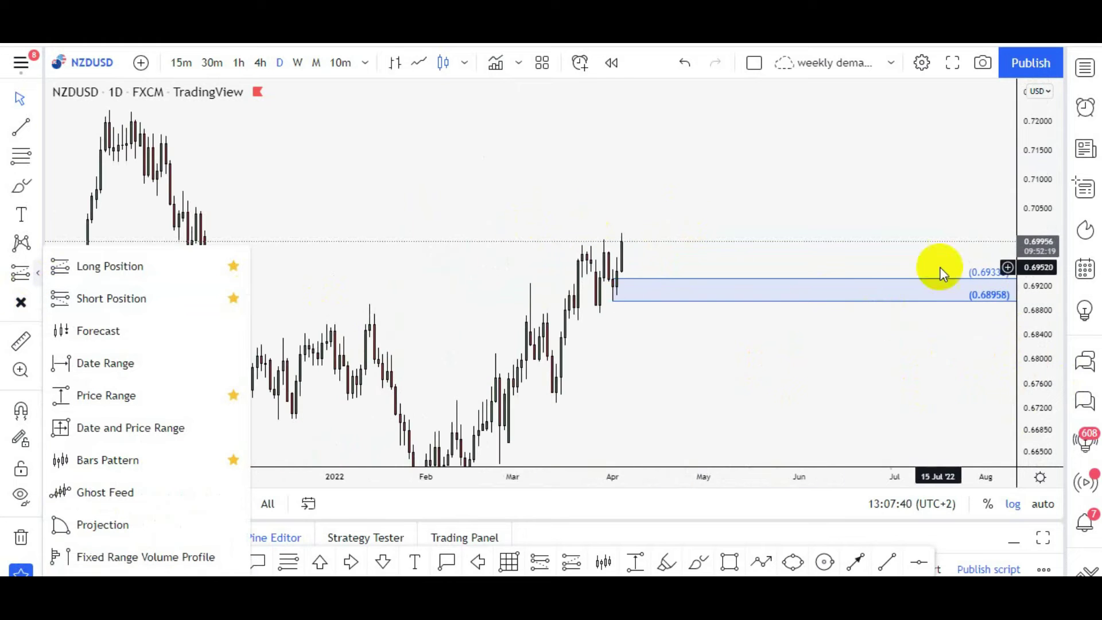
click(1011, 256)
scroll(622, 177, down, 2)
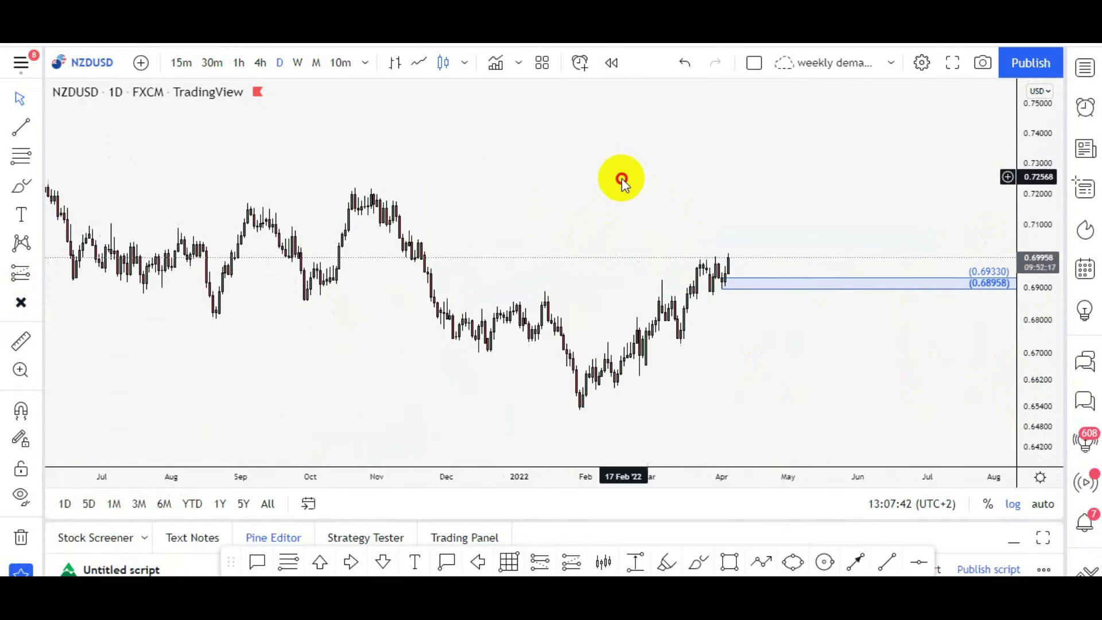
drag(622, 177, 494, 176)
click(21, 155)
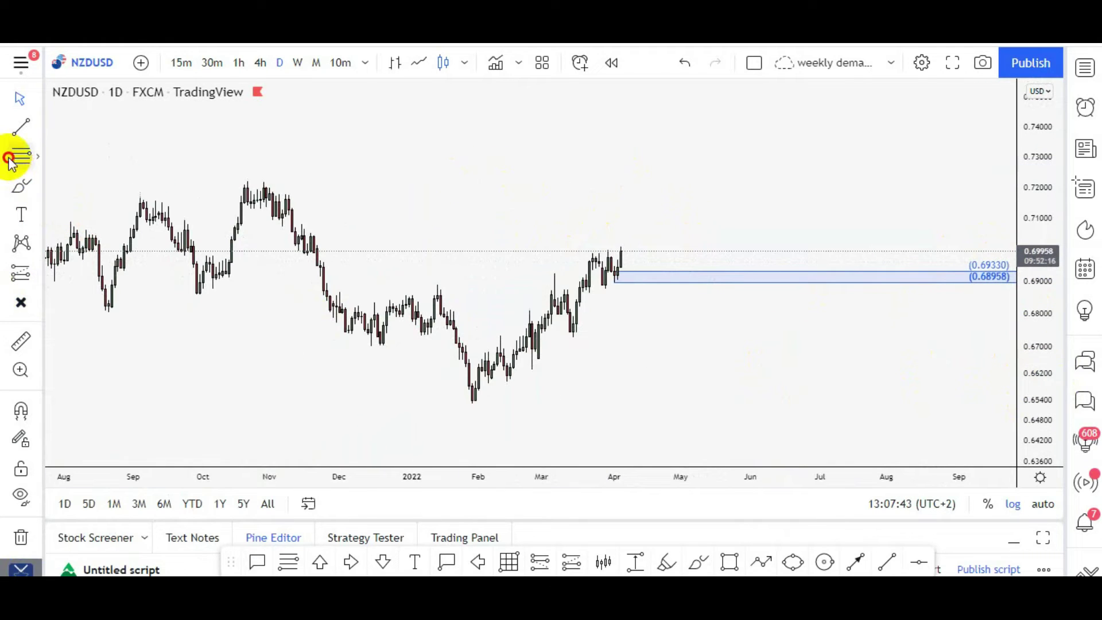
click(290, 198)
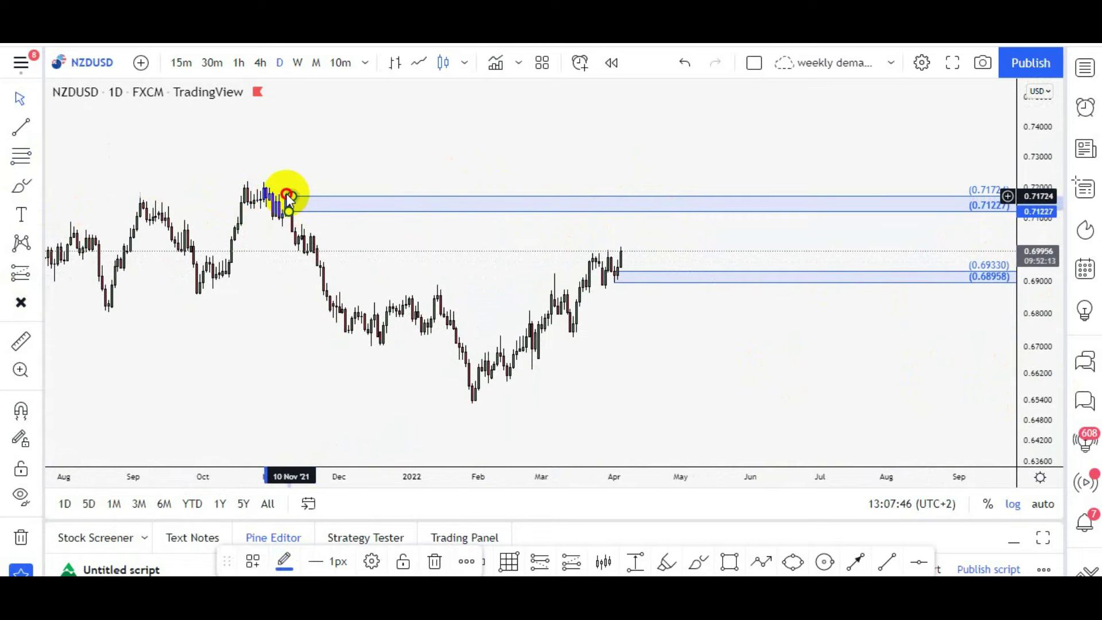
drag(290, 198, 290, 193)
scroll(610, 295, up, 1)
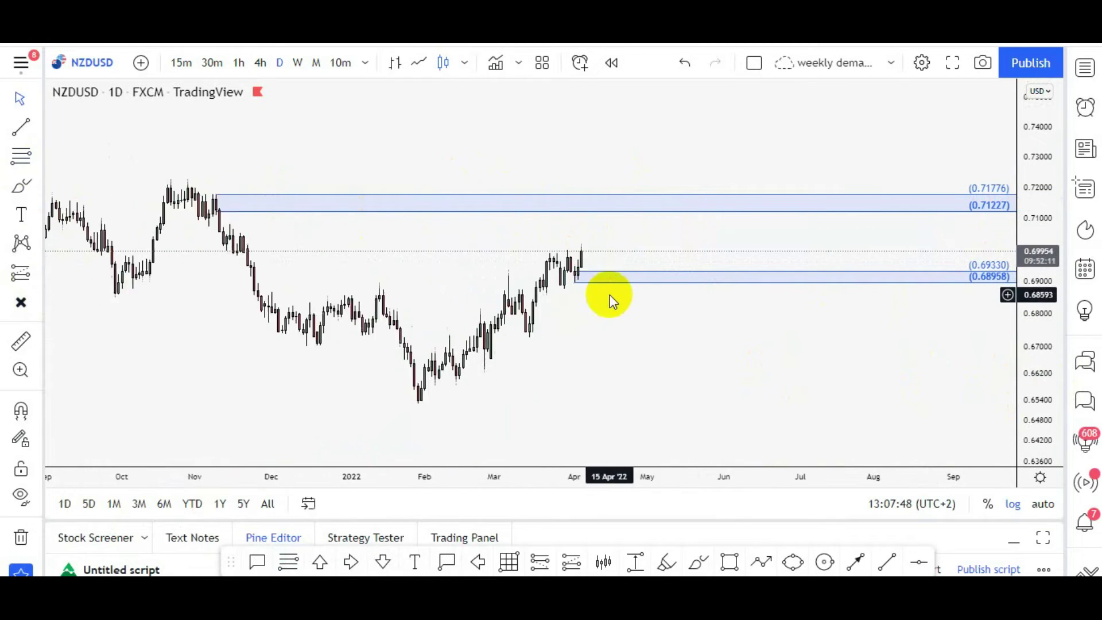
scroll(610, 295, up, 1)
drag(1045, 374, 979, 216)
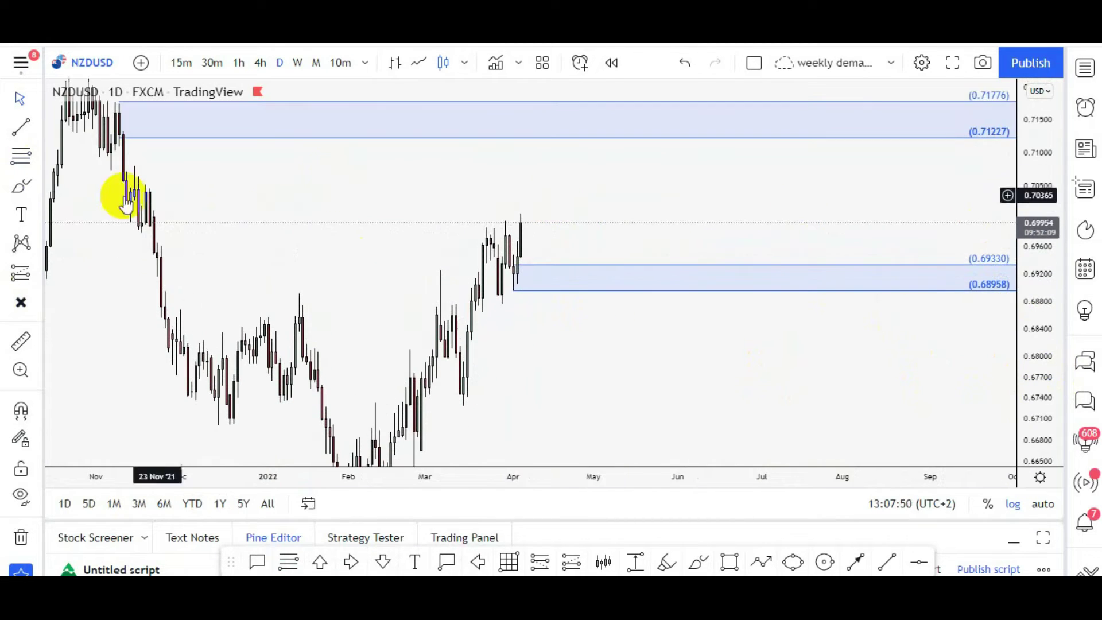
- Add a long position at the demand zone with target 0.71228 and stop at 0.68943
click(38, 277)
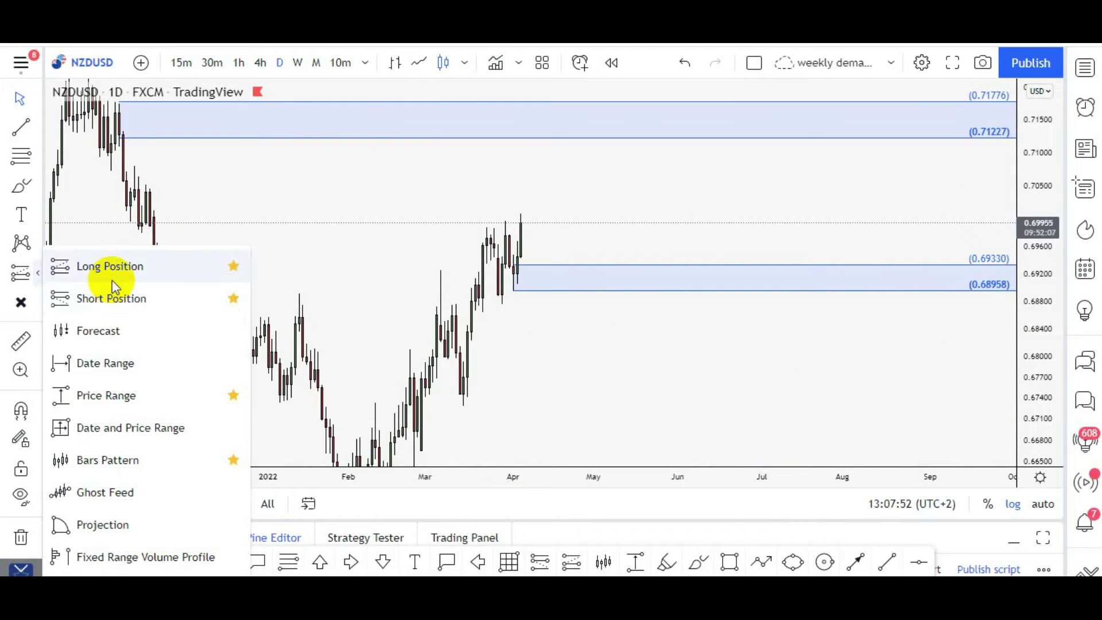
click(111, 270)
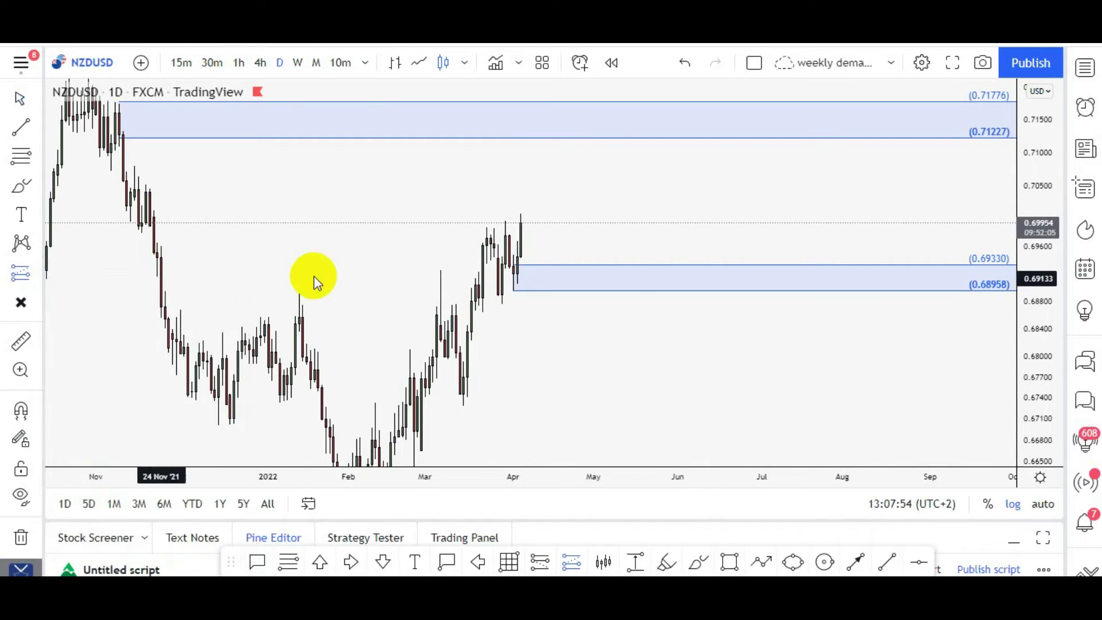
click(592, 258)
drag(592, 258, 555, 265)
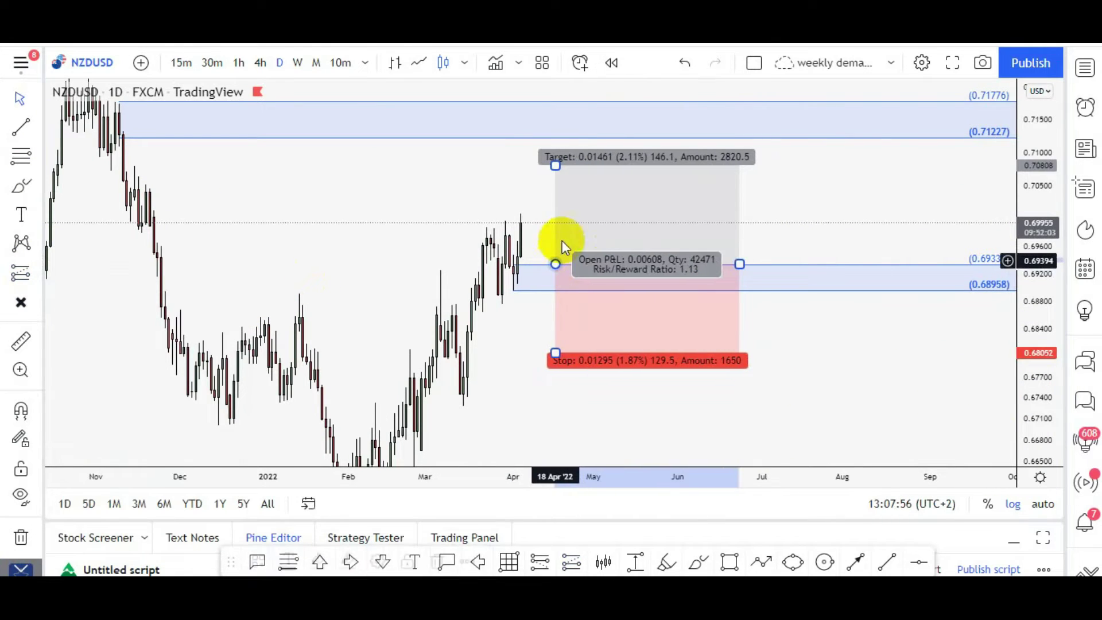
drag(552, 169, 555, 138)
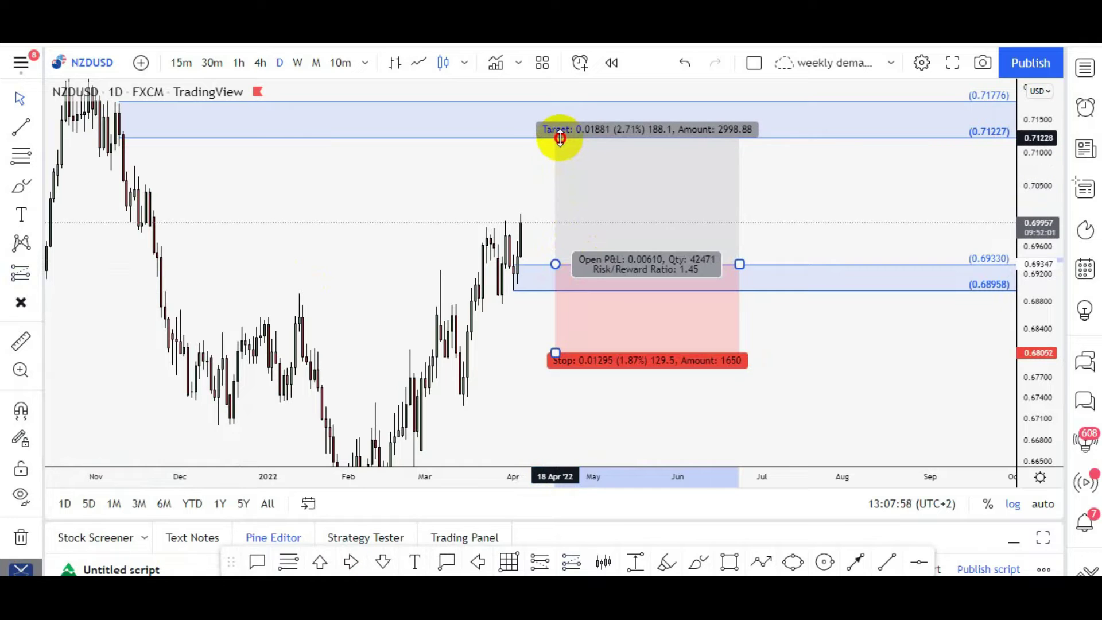
drag(555, 352, 555, 291)
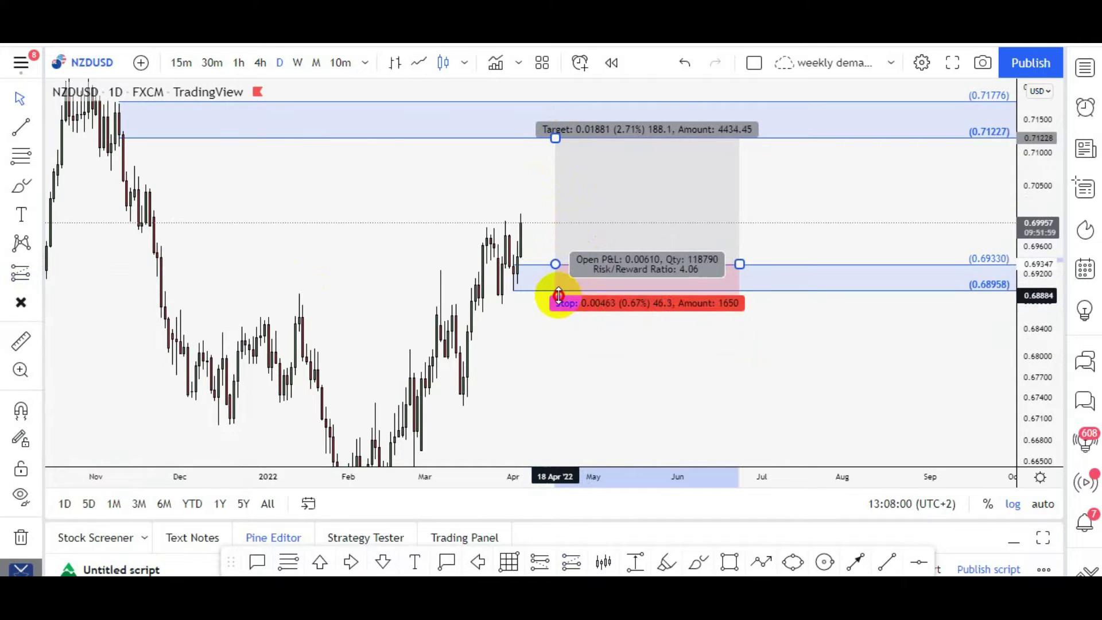
click(834, 201)
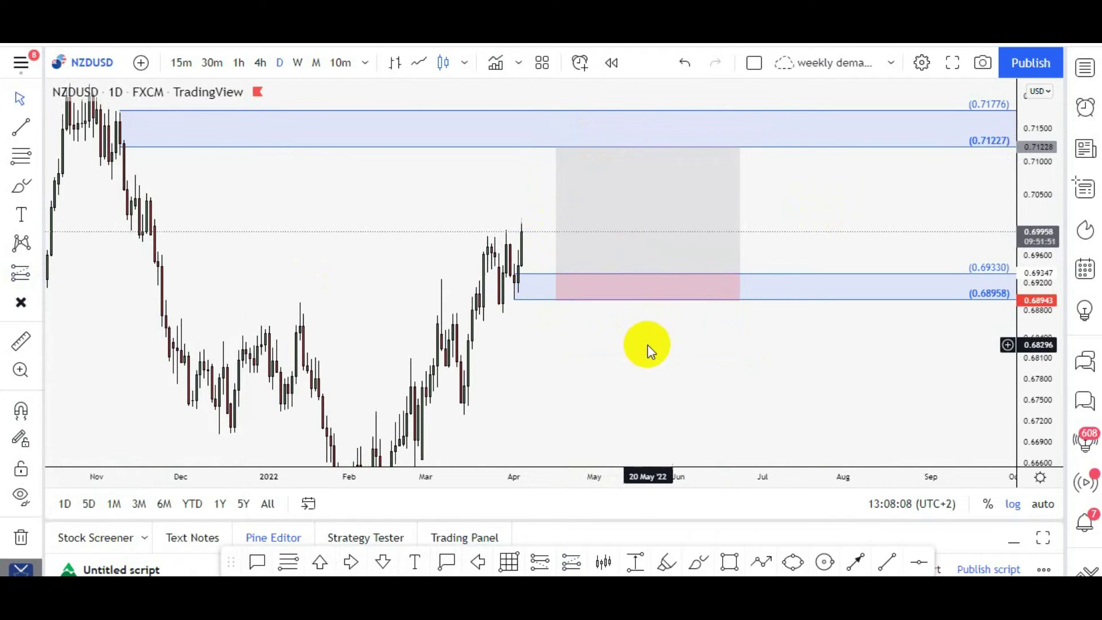
drag(717, 358, 753, 313)
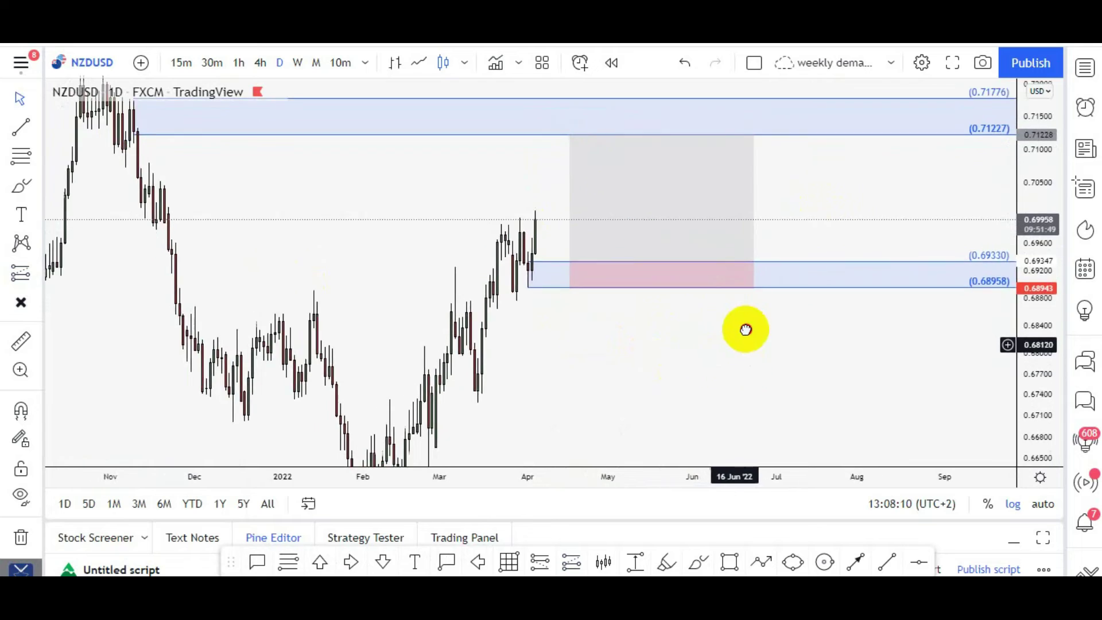
drag(1035, 351, 1035, 396)
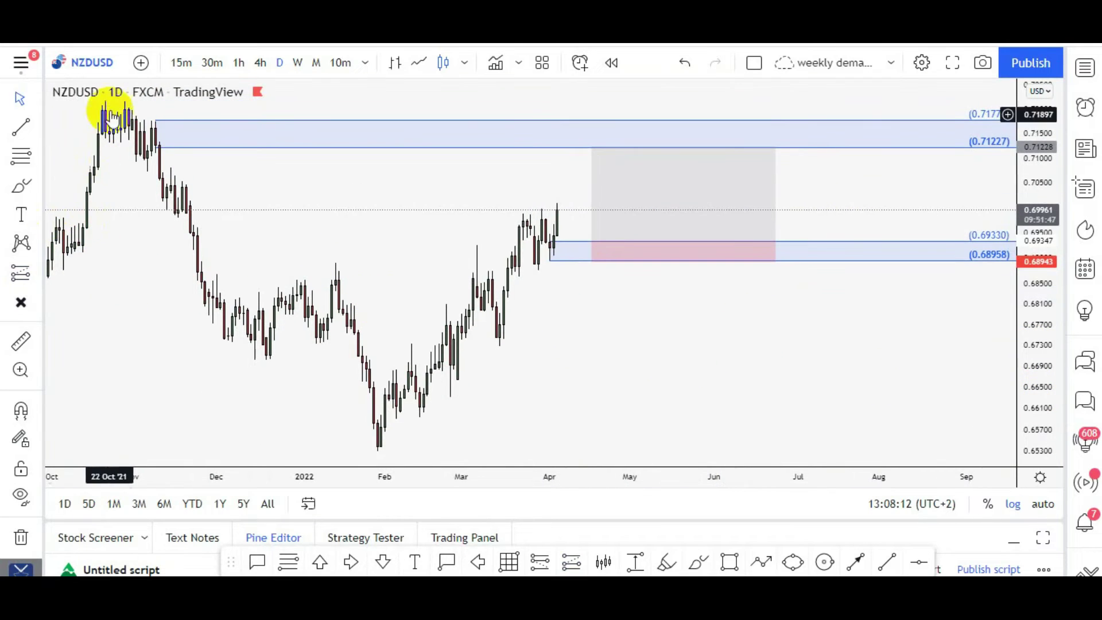
- Switch the chart symbol to AUDCAD by searching 'AUDCAD'
click(92, 62)
text(AUDCAD)
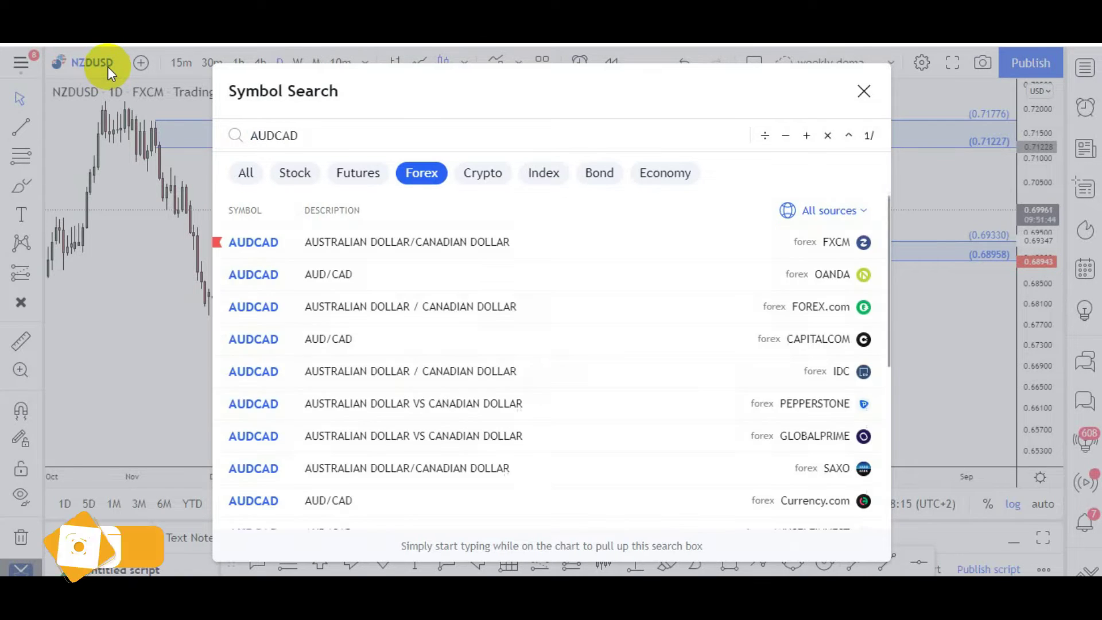
key(Return)
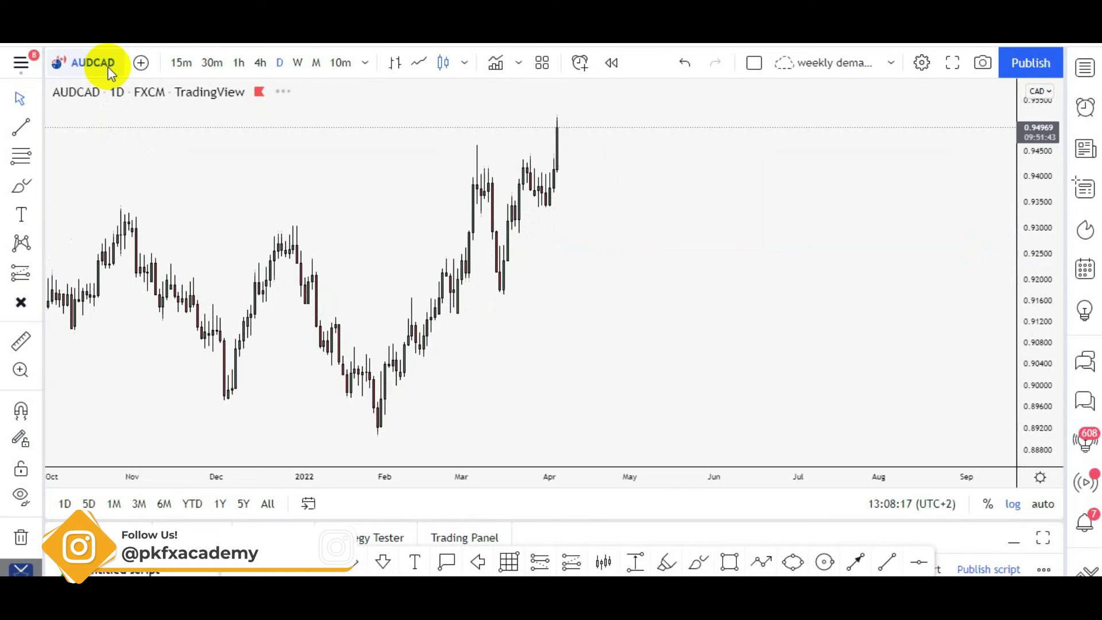
- Pan AUDCAD to show the red supply zone and switch to 1W candles
drag(696, 176, 706, 271)
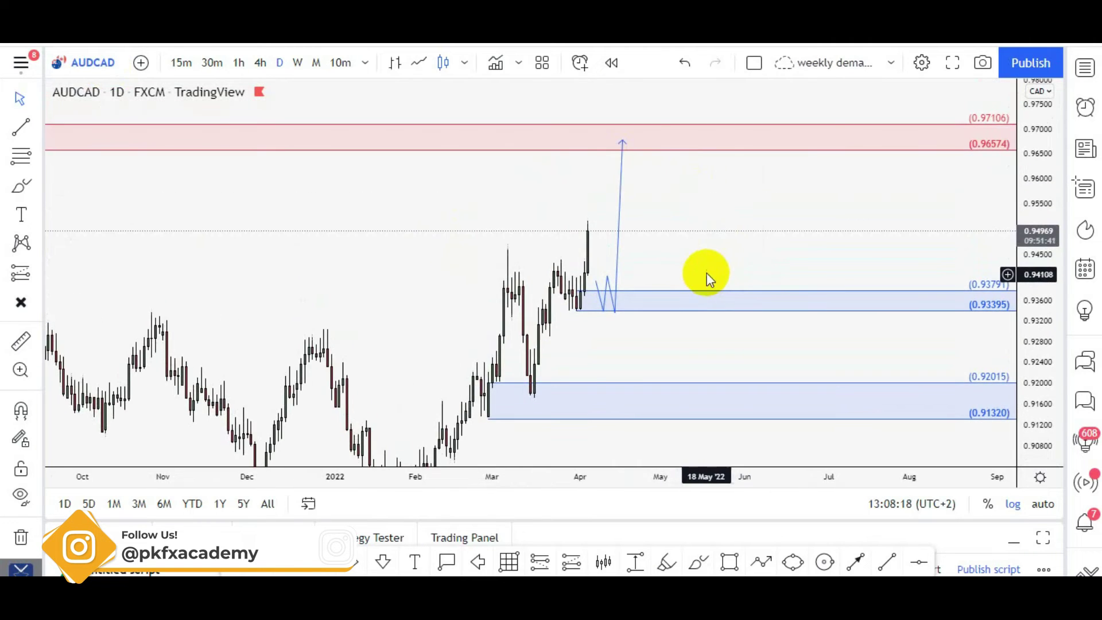
scroll(706, 270, down, 3)
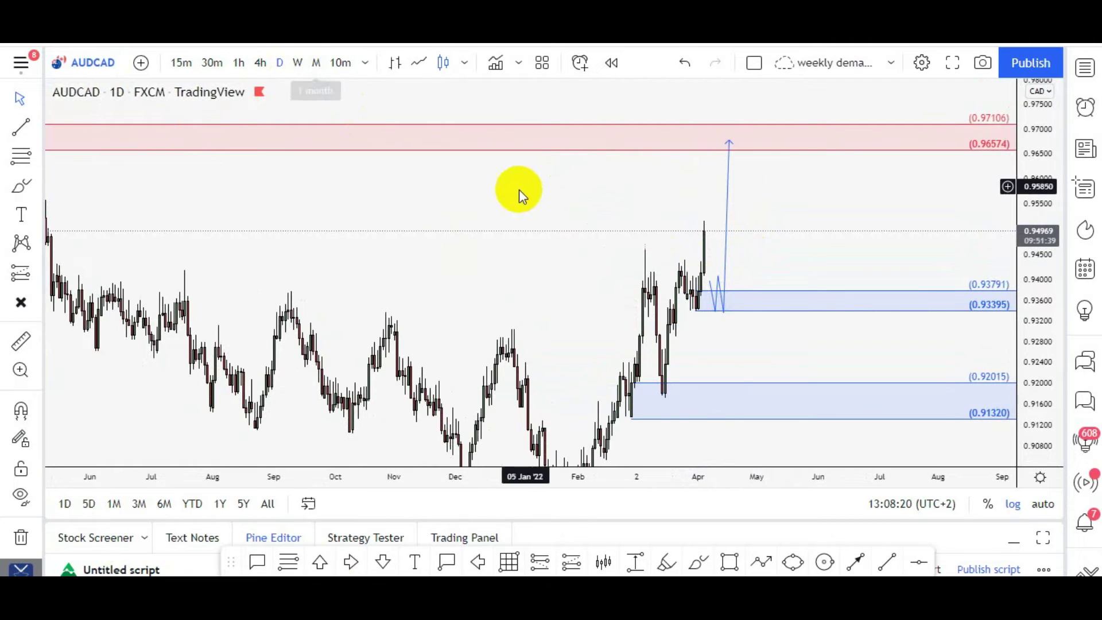
scroll(487, 178, up, 2)
click(304, 63)
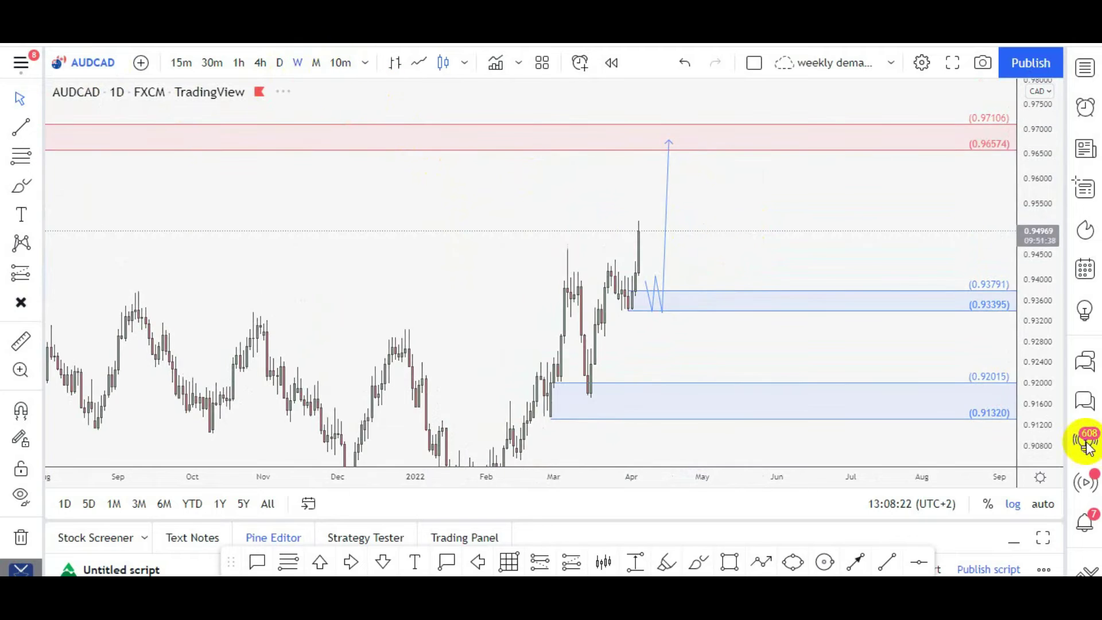
- Sketch a freehand brush curve rising from the lower blue zone toward the upper one
scroll(756, 378, up, 2)
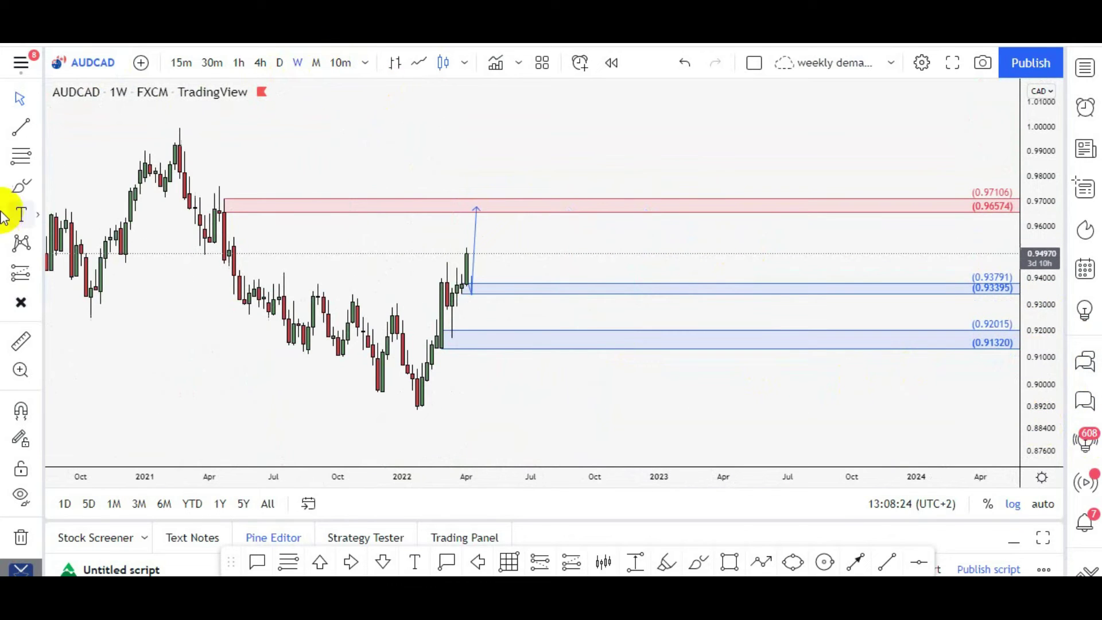
click(38, 187)
click(128, 180)
mouse_move(384, 325)
mouse_down()
mouse_move(462, 325)
mouse_move(536, 288)
mouse_up()
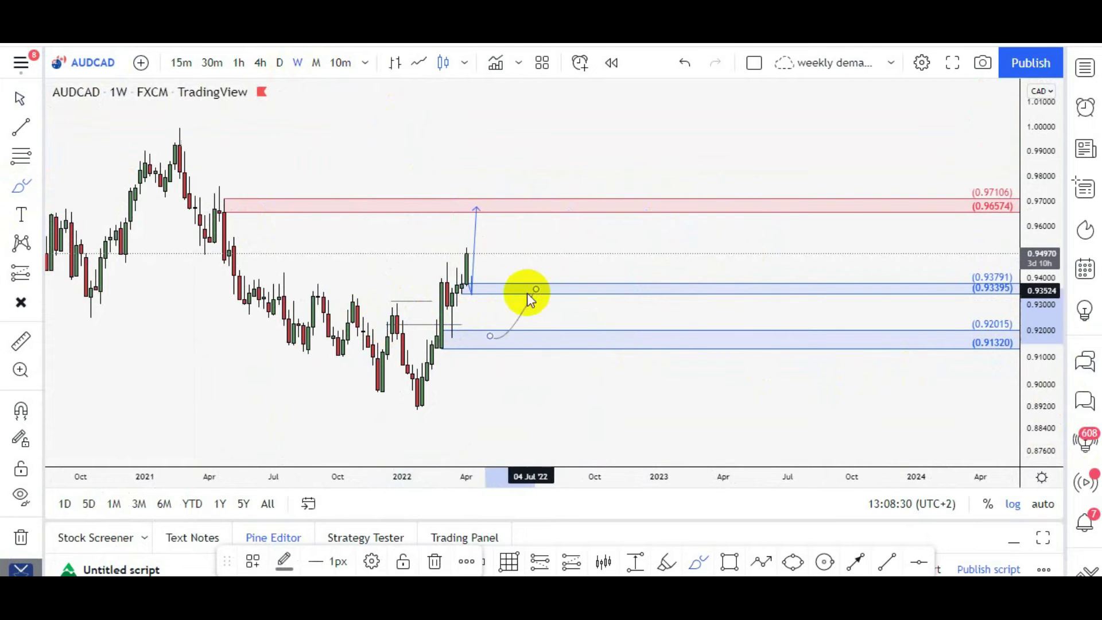
- Draw a dashed trend line from the January 2022 low up to the red supply zone
click(434, 401)
mouse_move(416, 414)
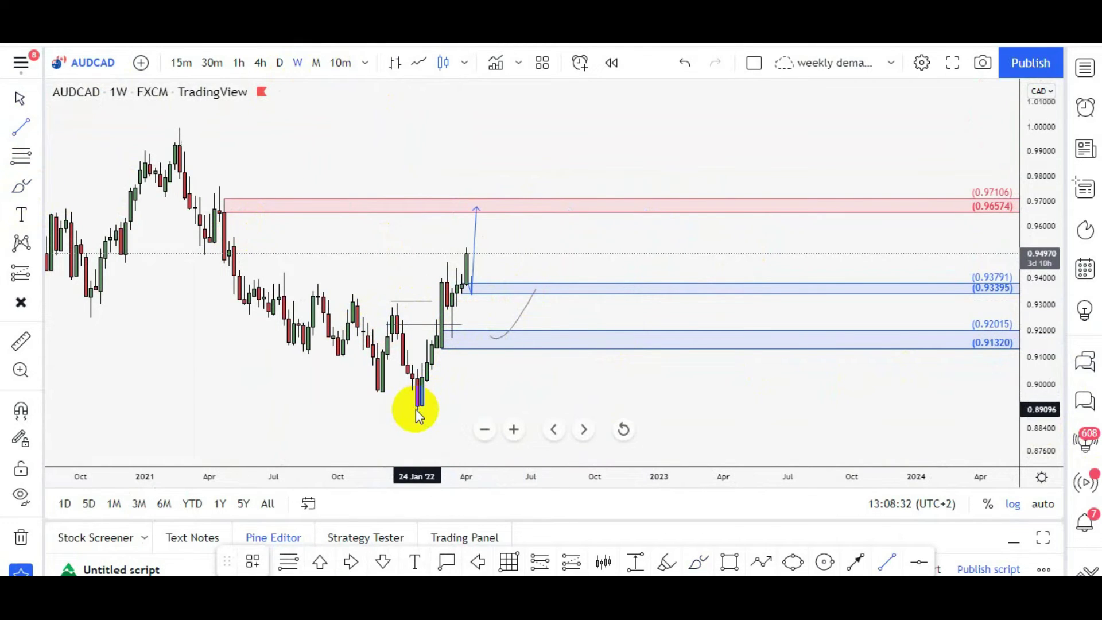
click(441, 348)
click(514, 204)
click(414, 421)
click(427, 411)
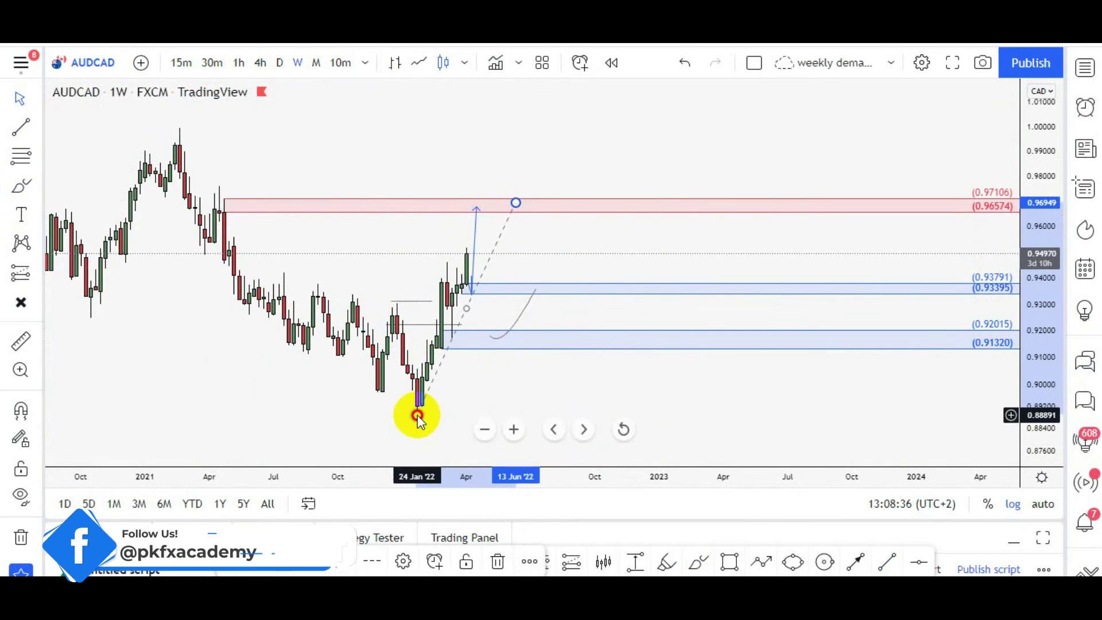
scroll(591, 261, up, 1)
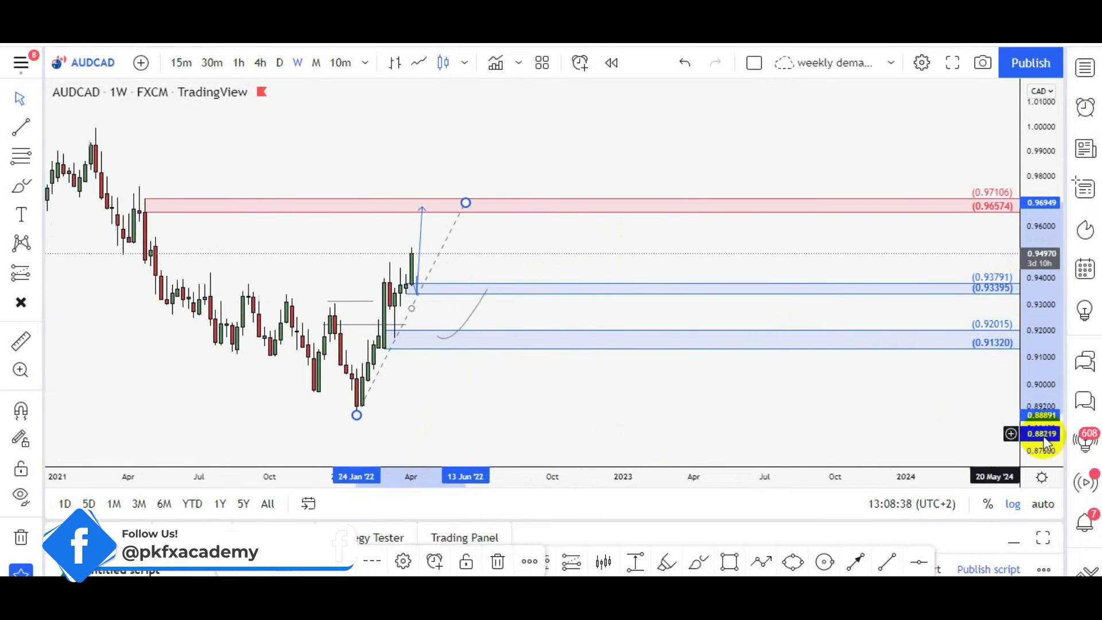
scroll(648, 328, up, 1)
click(630, 239)
drag(631, 238, 713, 235)
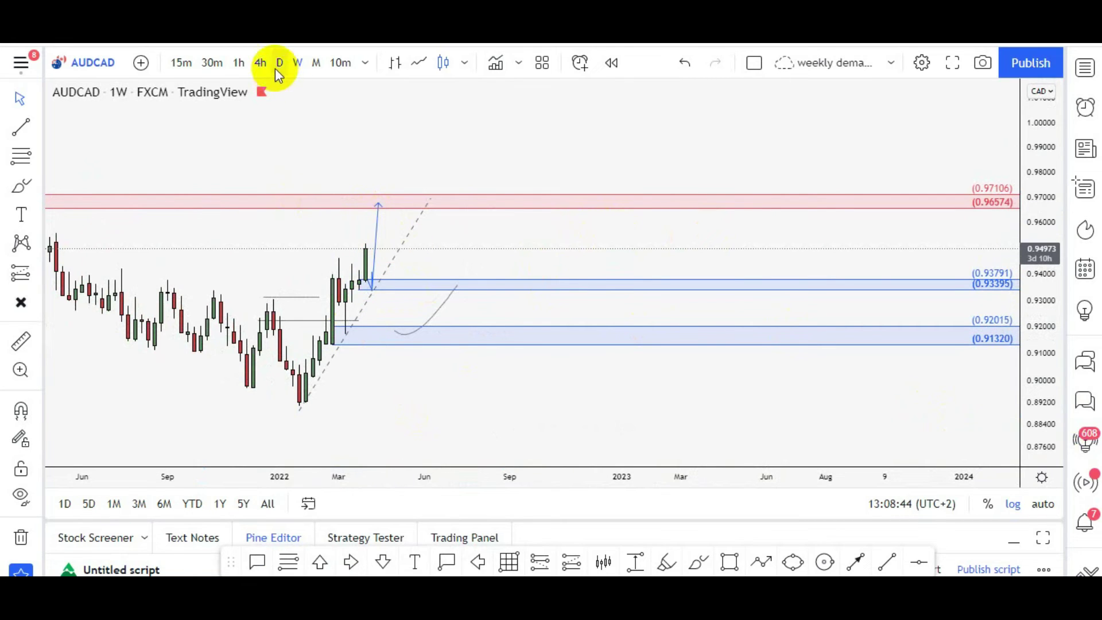
- Switch AUDCAD to the 1D interval and zoom the price scale onto recent daily candles
scroll(491, 221, down, 1)
scroll(491, 221, down, 1)
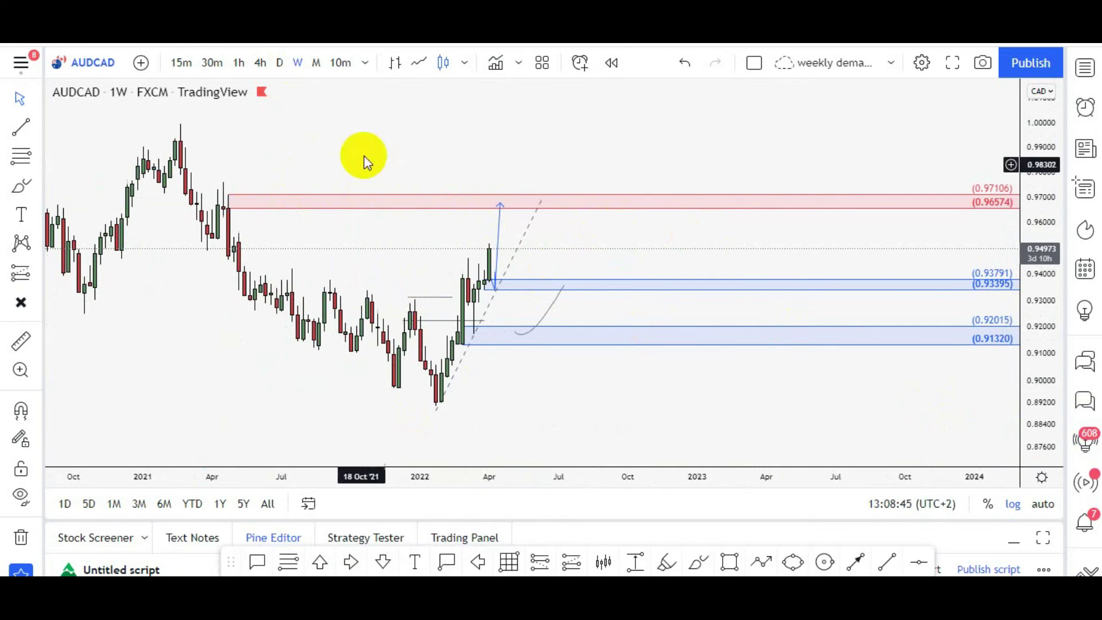
click(277, 63)
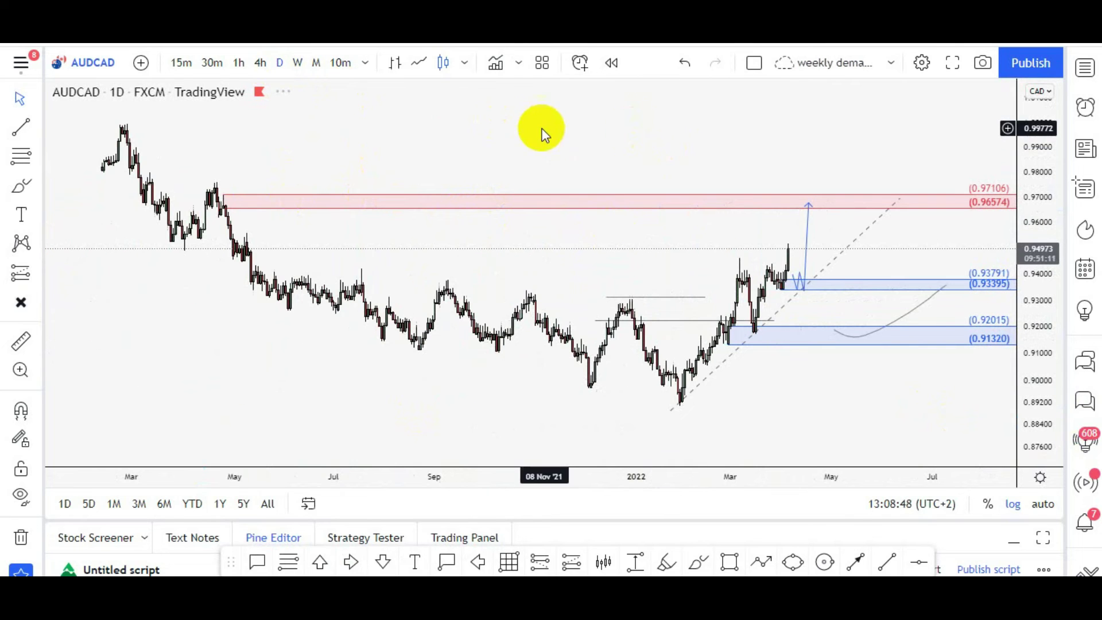
scroll(576, 193, up, 2)
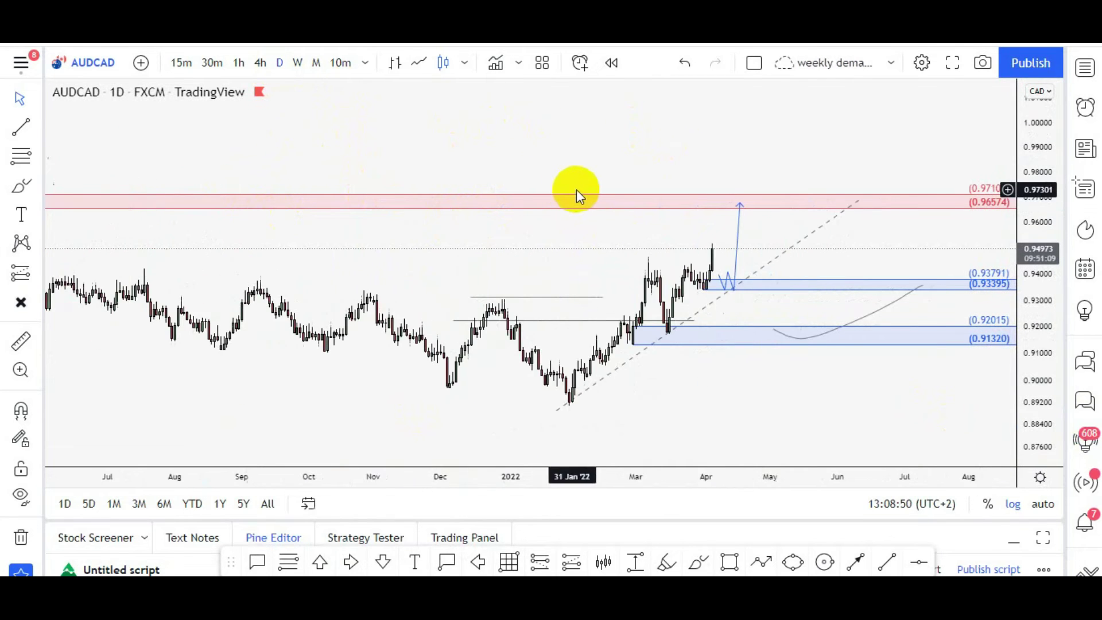
drag(1035, 362, 945, 113)
scroll(660, 154, up, 1)
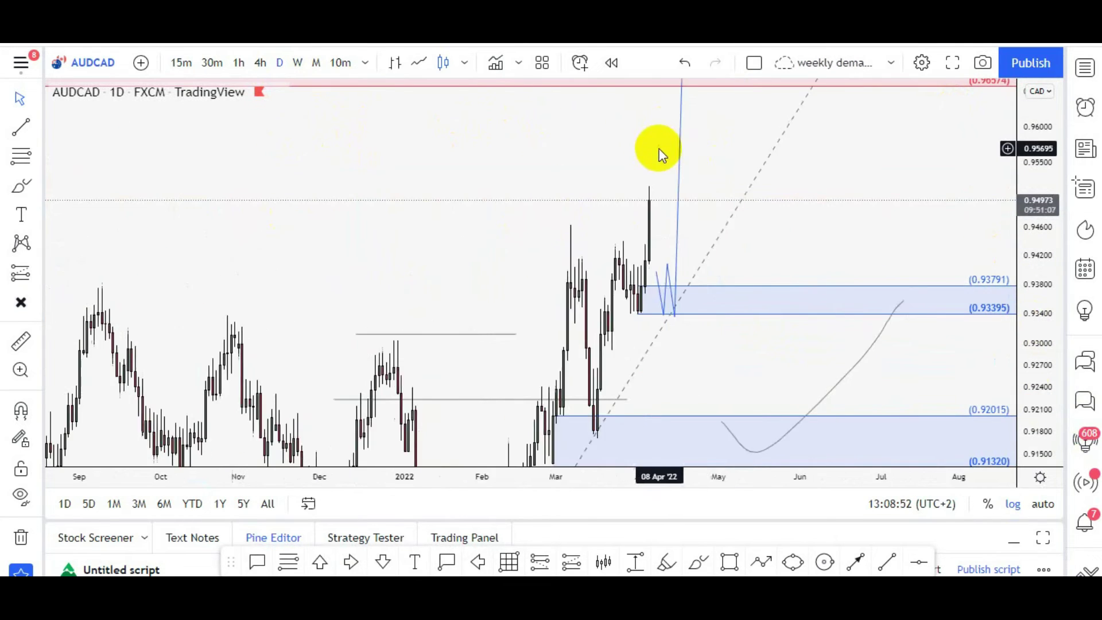
scroll(717, 172, up, 1)
double_click(1033, 361)
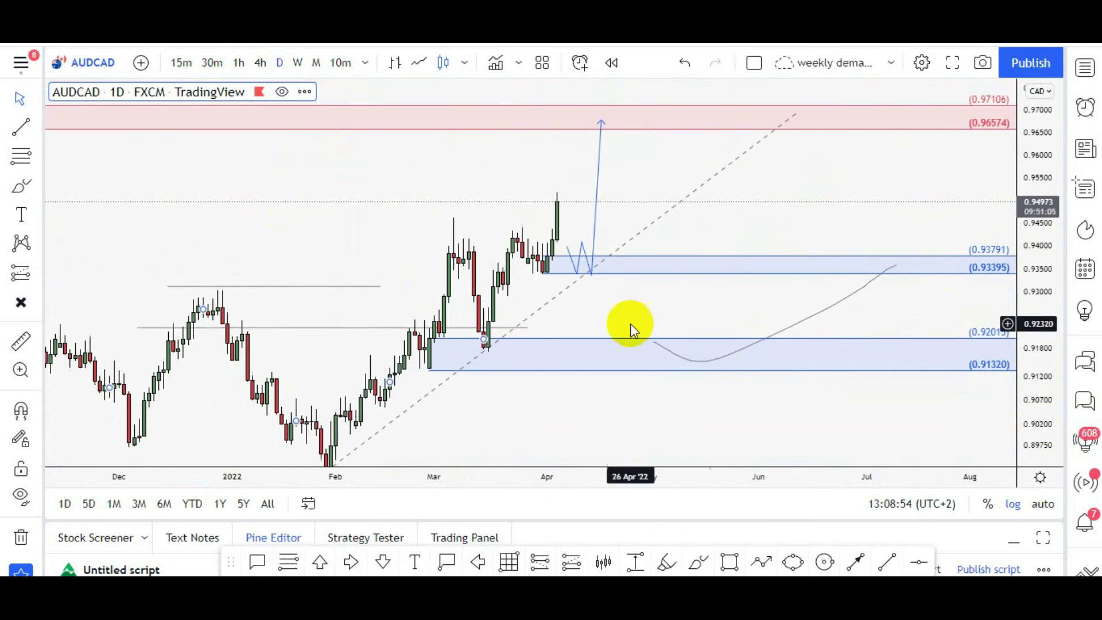
scroll(630, 323, down, 1)
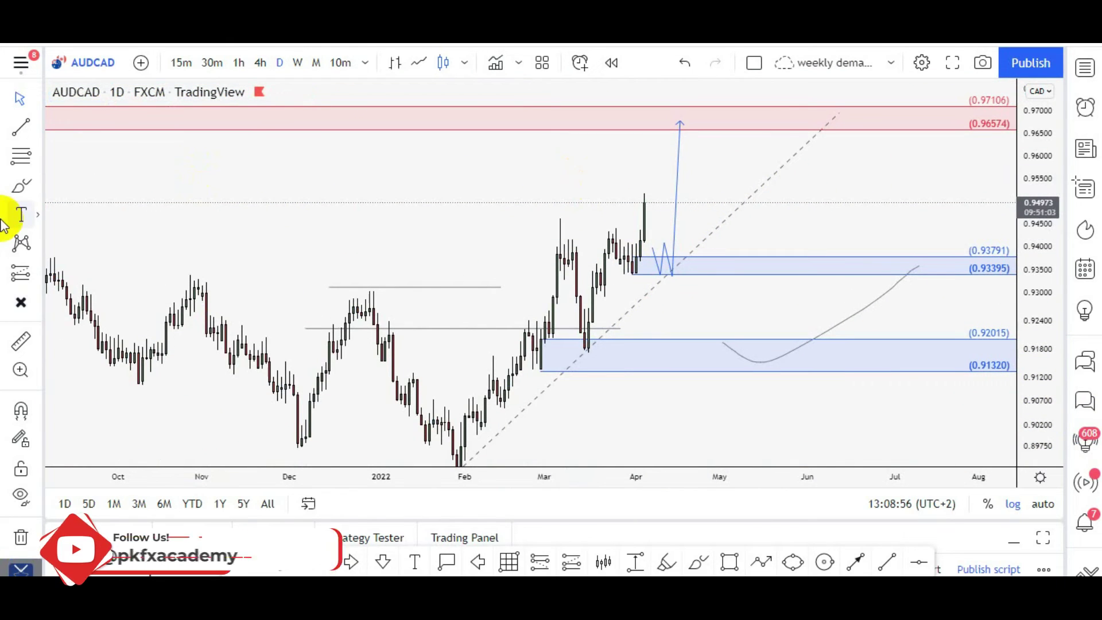
scroll(534, 266, up, 2)
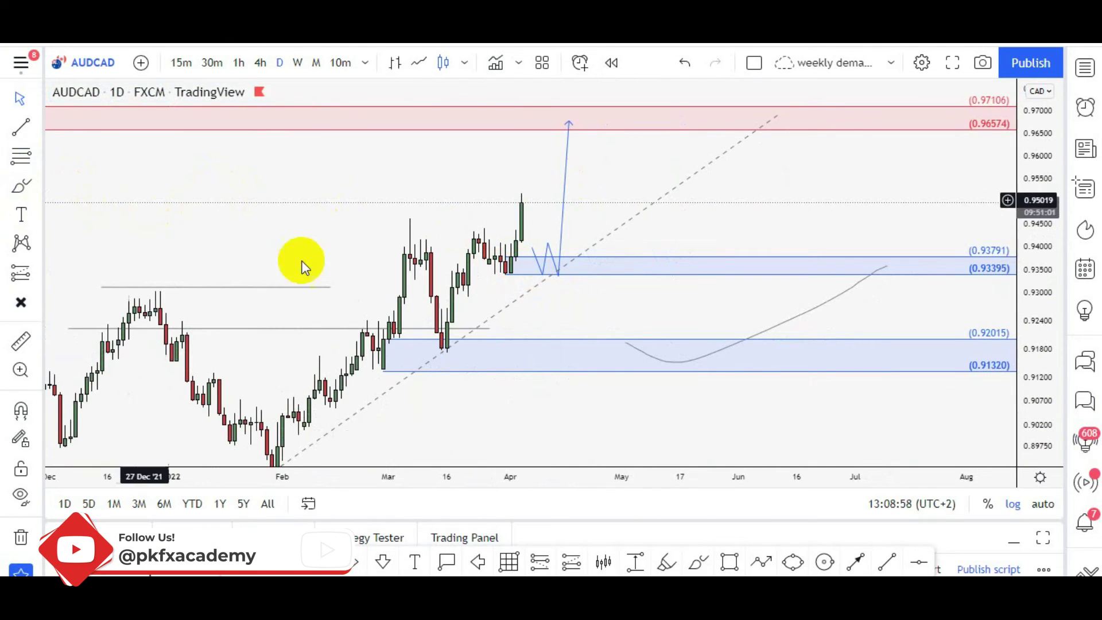
- Brush a stroke near the April candles and a curve dipping to the zone then rising
click(40, 187)
click(81, 183)
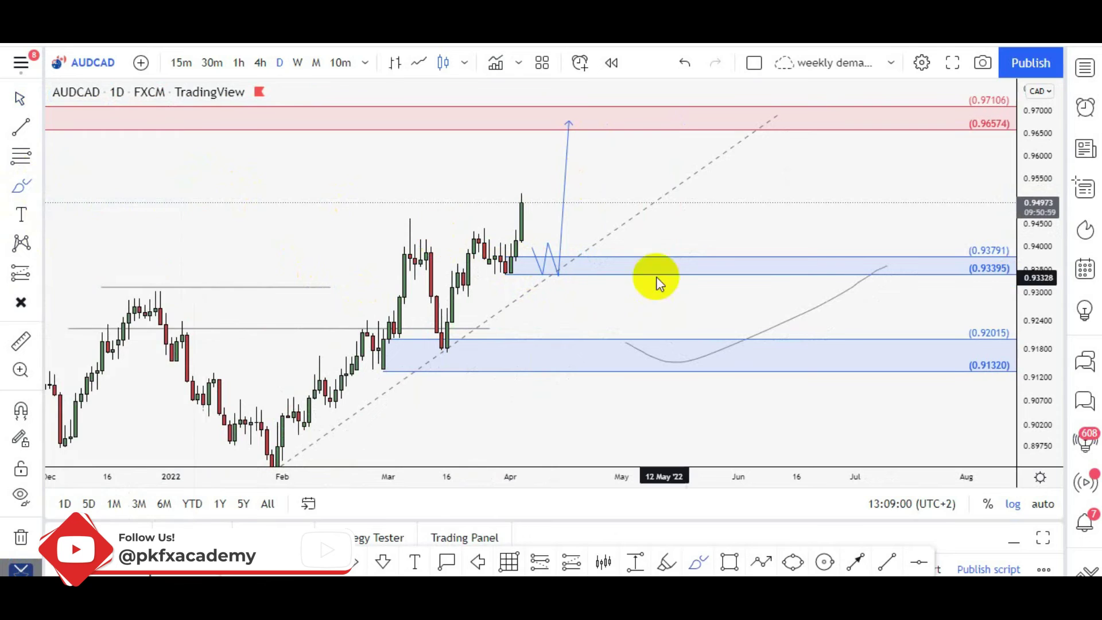
mouse_move(517, 216)
mouse_down()
mouse_move(430, 233)
mouse_move(511, 247)
mouse_up()
drag(586, 261, 754, 105)
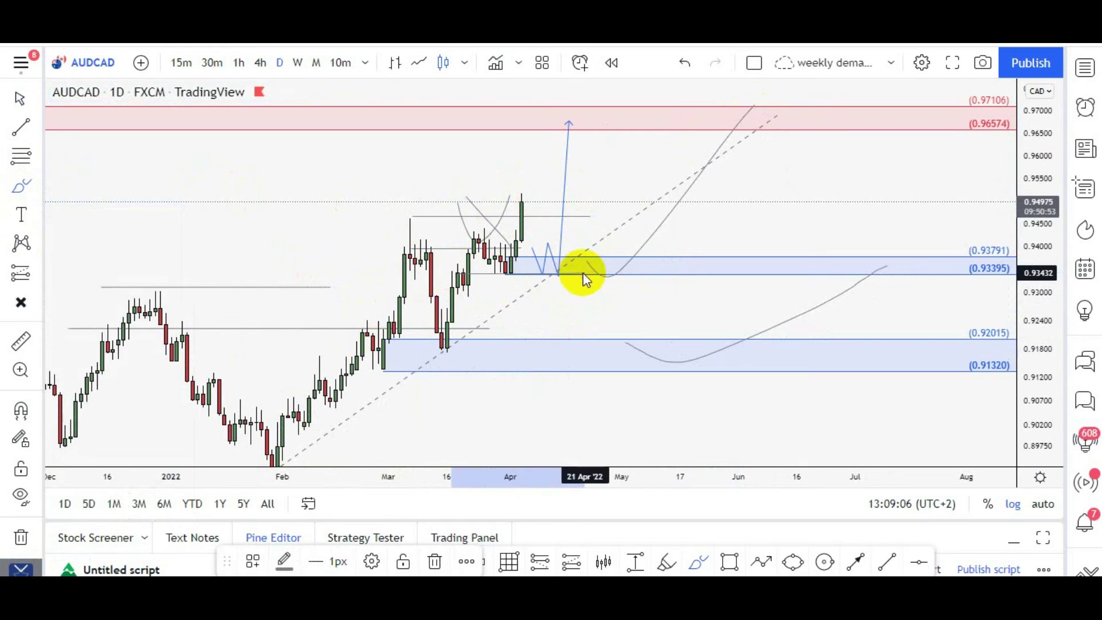
- Brush short horizontal lines around the upper blue zone and another dip-and-rally curve toward the red zone
drag(448, 285, 580, 288)
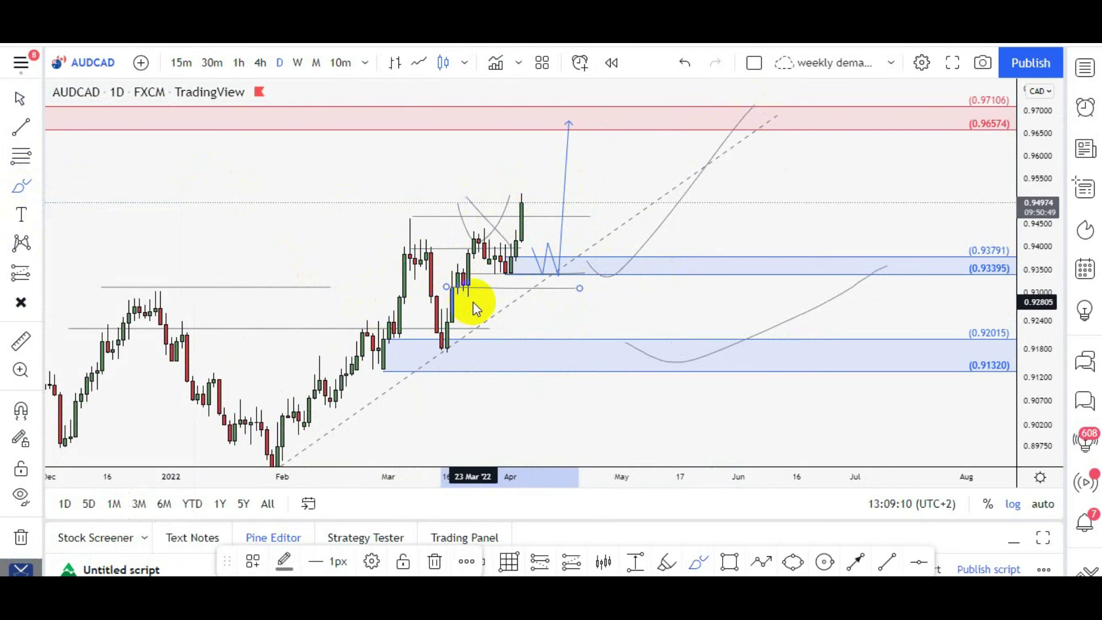
drag(477, 231, 670, 231)
drag(485, 236, 601, 257)
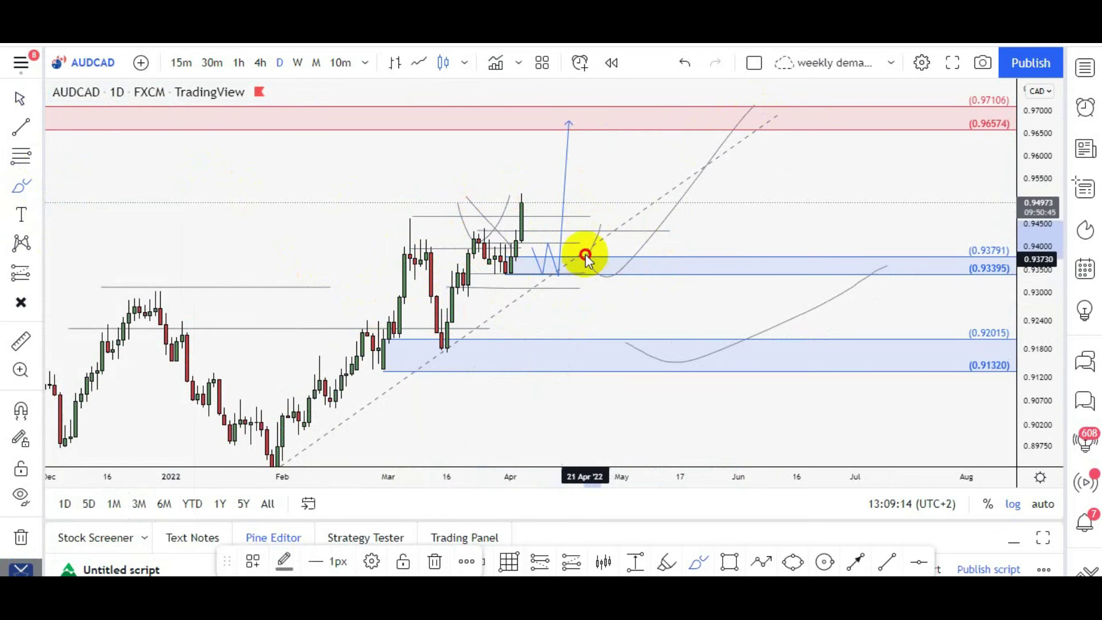
mouse_move(540, 201)
mouse_down()
mouse_move(595, 283)
mouse_move(683, 77)
mouse_up()
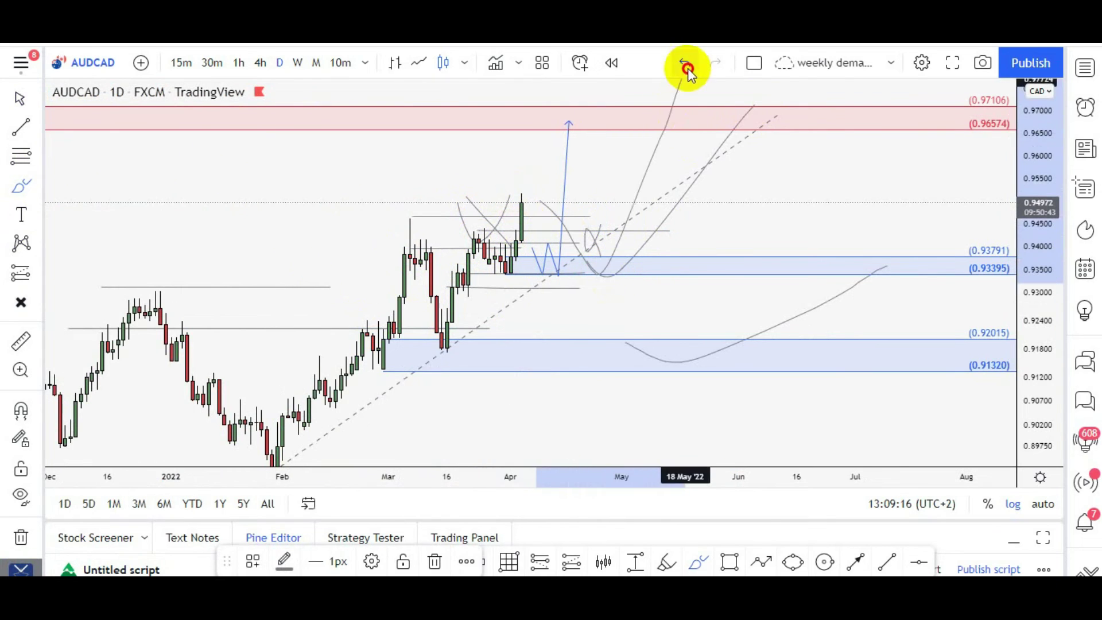
- Remove all drawings and mark the 0.93380–0.93783 demand zone with Fib Retracement
click(23, 538)
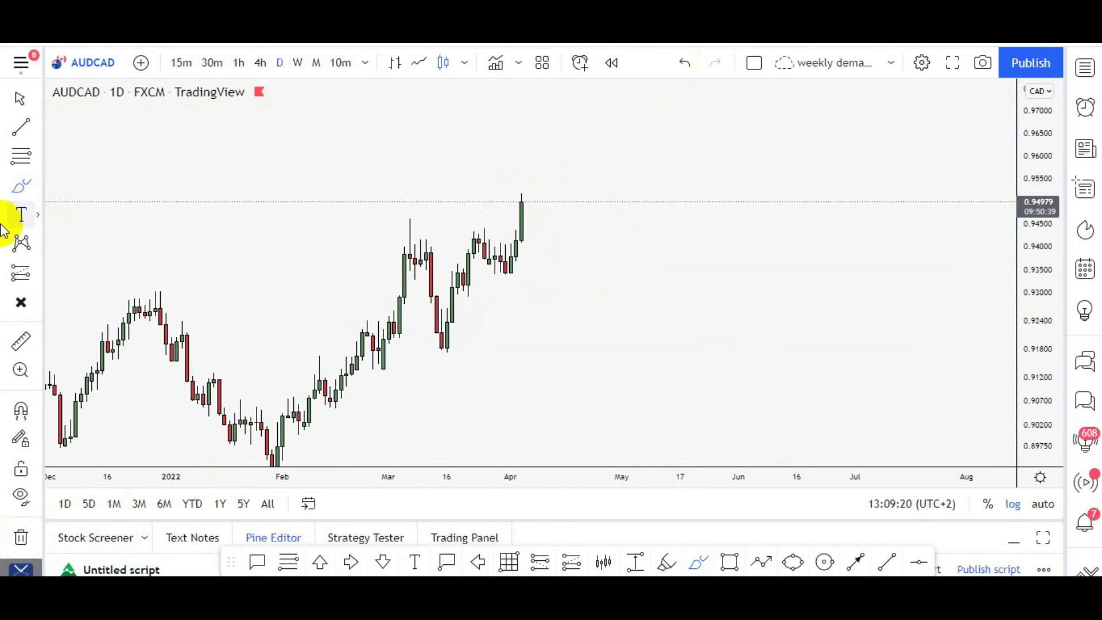
click(15, 163)
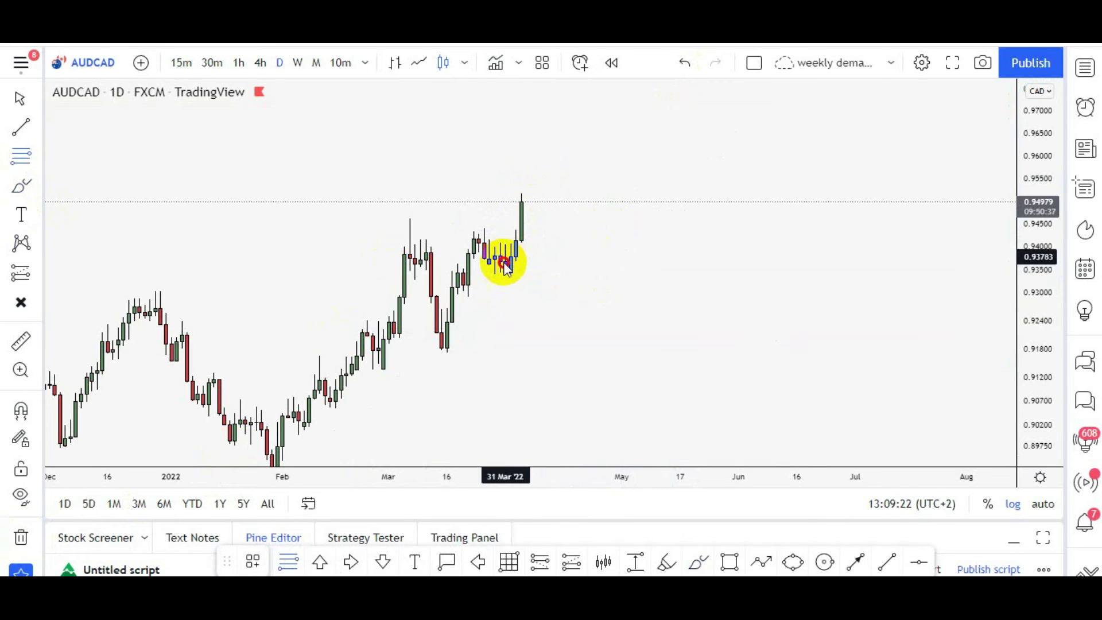
click(504, 265)
click(504, 275)
scroll(637, 178, down, 3)
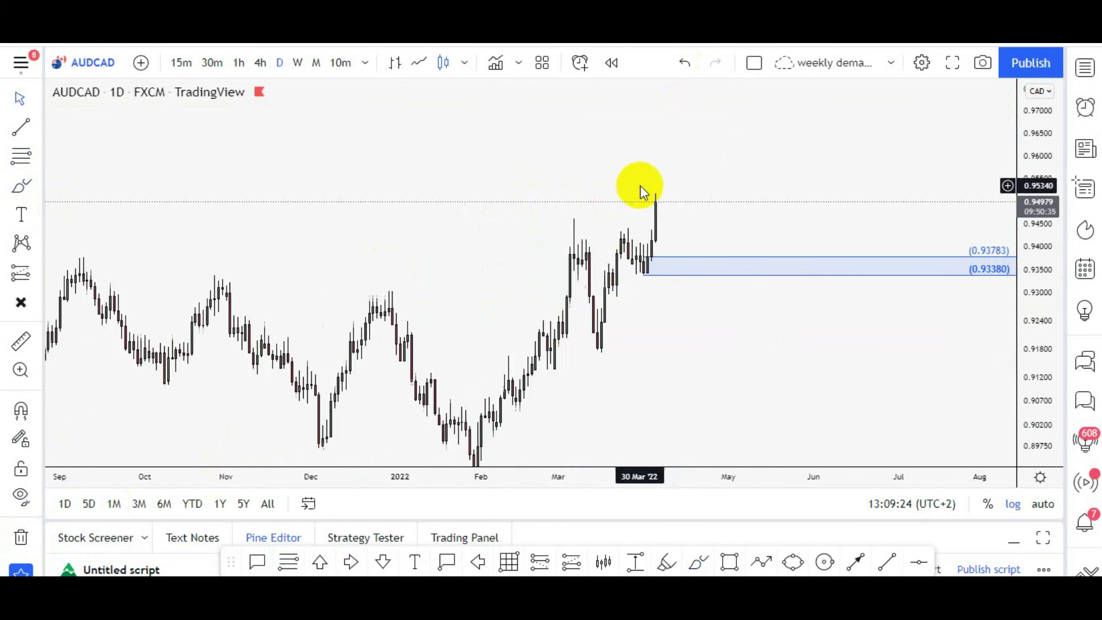
scroll(642, 191, down, 2)
scroll(725, 264, down, 2)
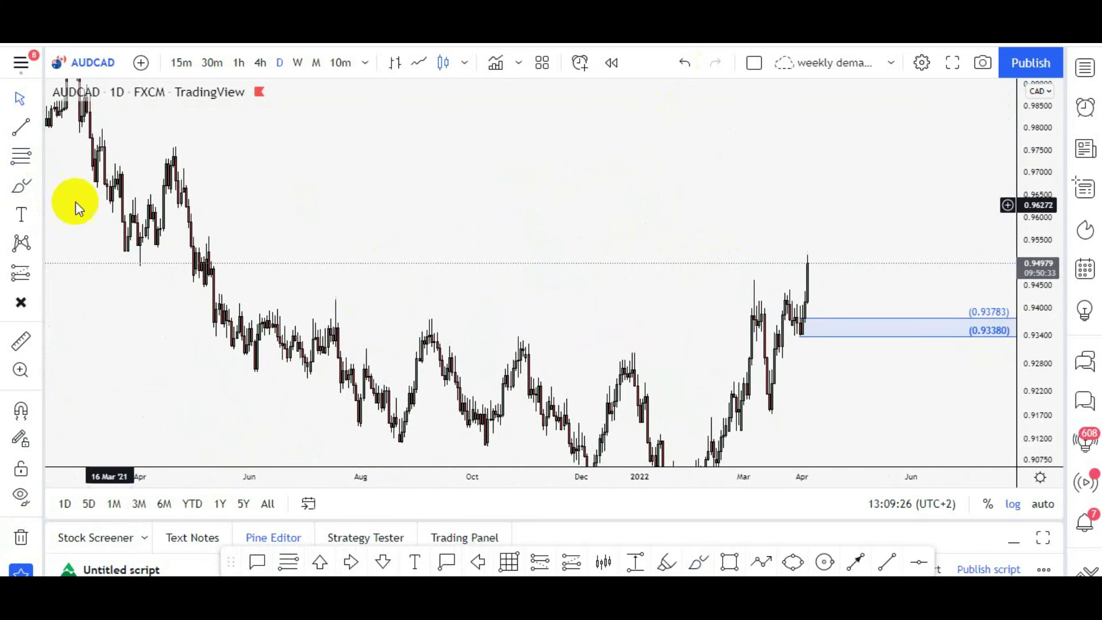
- Mark the 0.96507–0.97104 supply zone from the April 2021 high with Fib Retracement
click(20, 156)
click(183, 168)
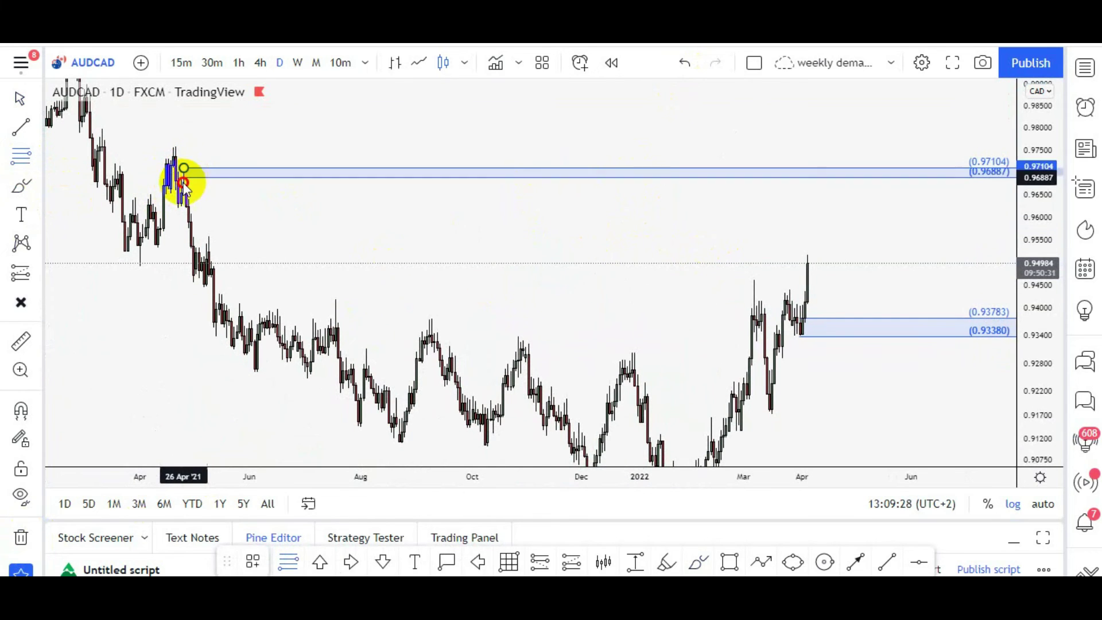
click(184, 193)
scroll(321, 219, up, 2)
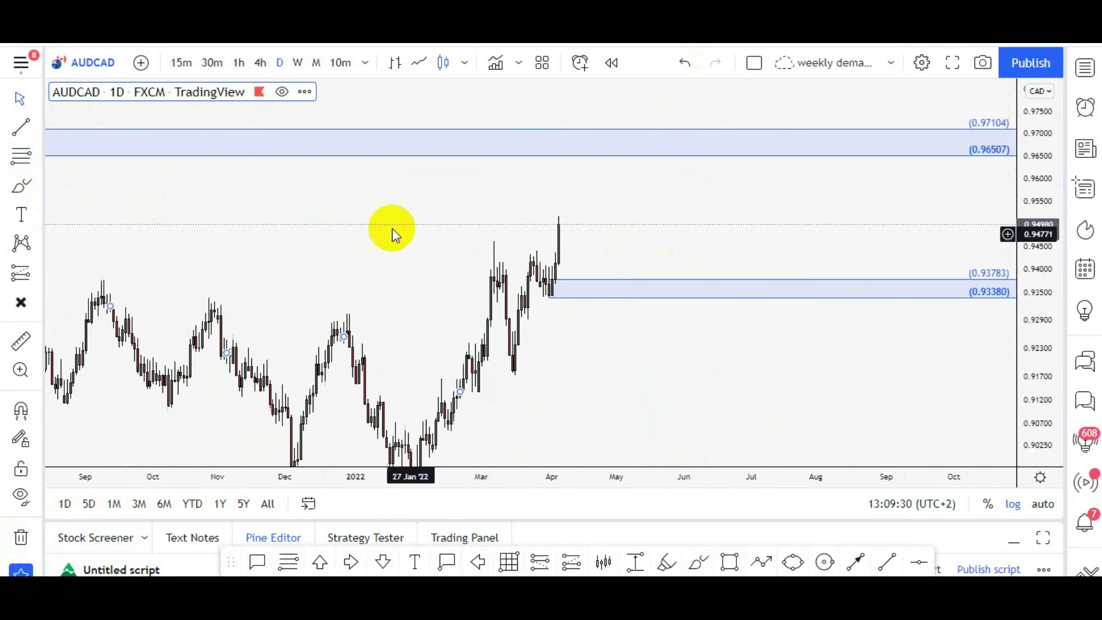
- Place a Long Position with its entry at the top of the demand zone
click(38, 270)
click(113, 266)
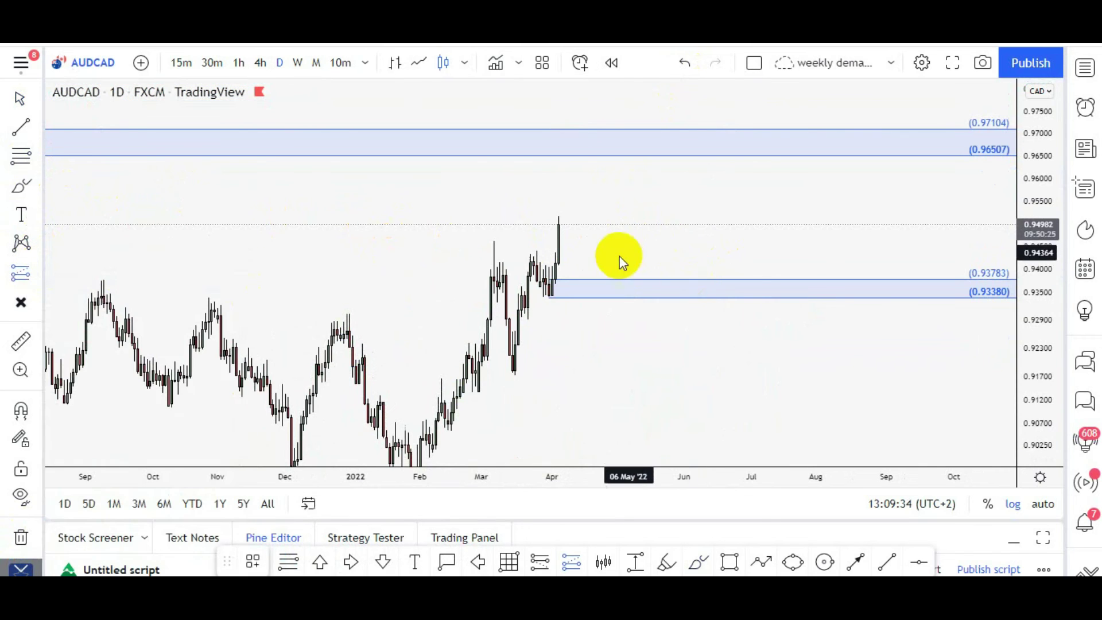
click(618, 257)
drag(618, 257, 570, 280)
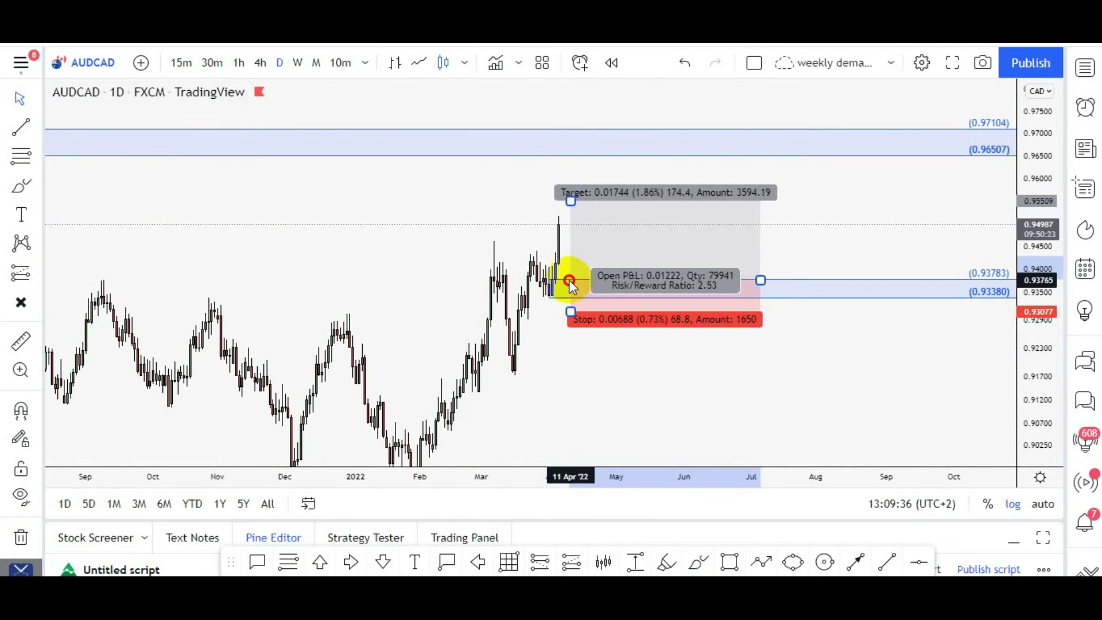
drag(1062, 306, 1043, 390)
- Raise the target to the 0.96507 supply zone and set the stop below 0.93380 for 6.62 risk/reward
drag(571, 168, 571, 98)
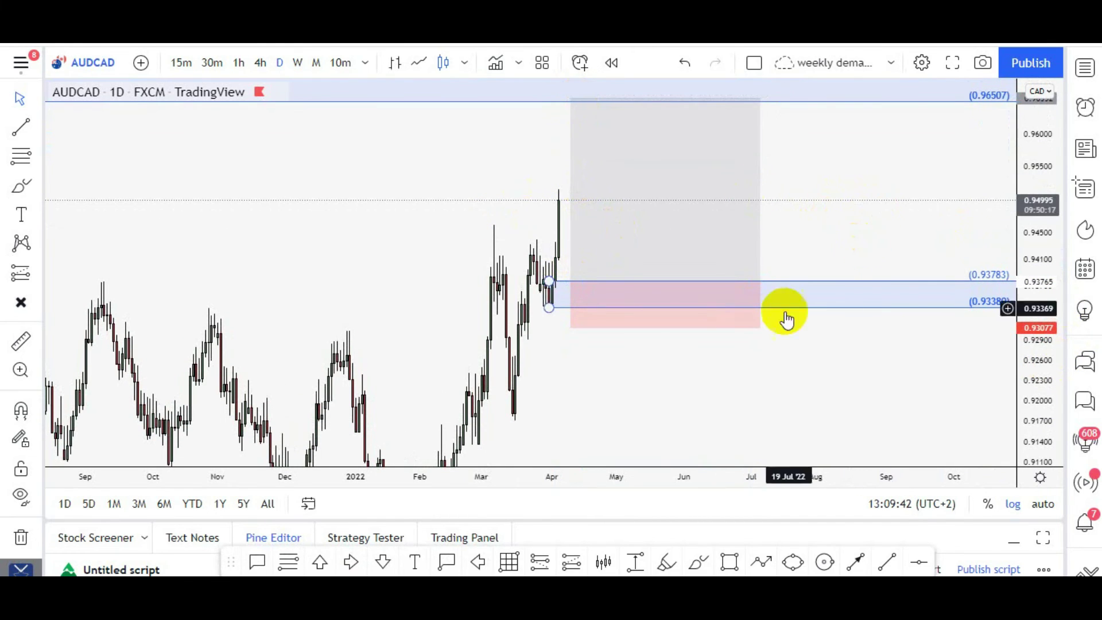
drag(571, 327, 575, 310)
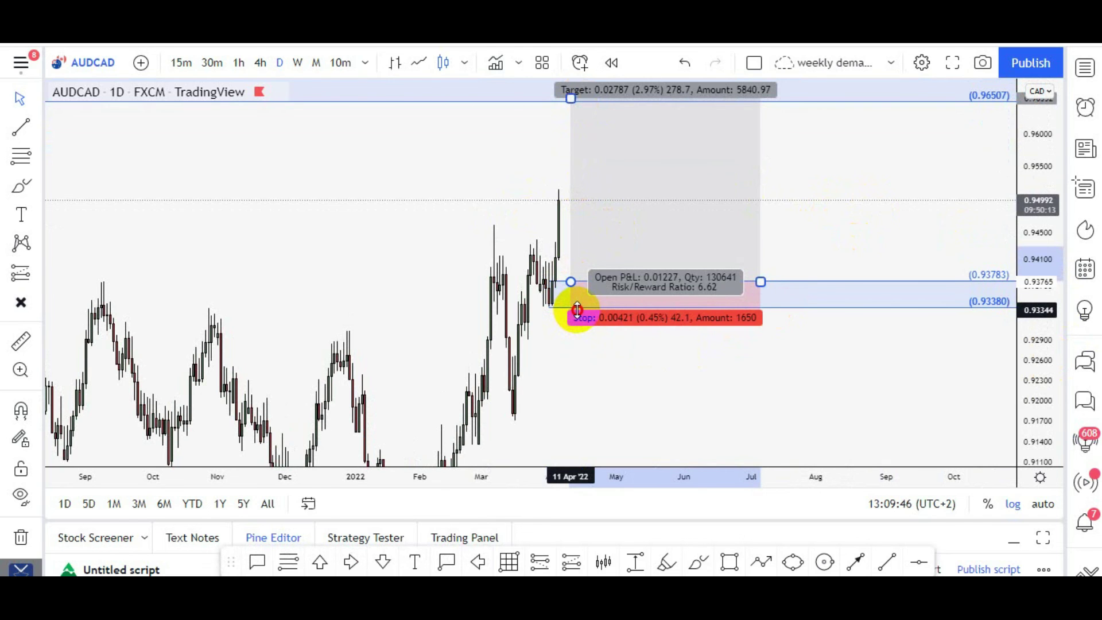
click(815, 195)
scroll(816, 196, up, 1)
drag(816, 196, 836, 233)
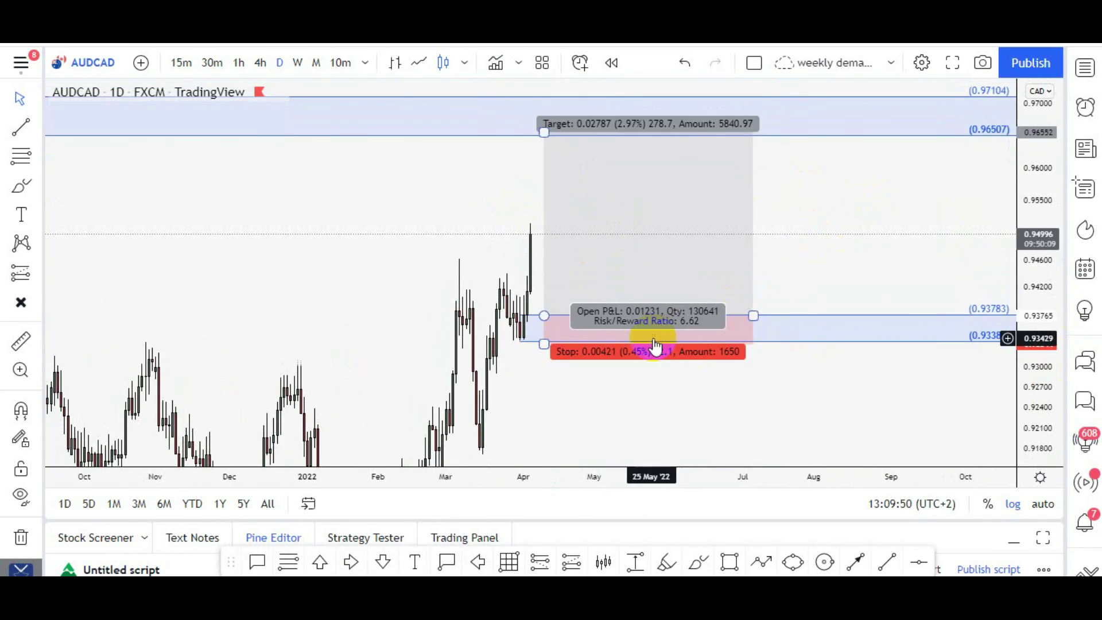
drag(807, 288, 847, 187)
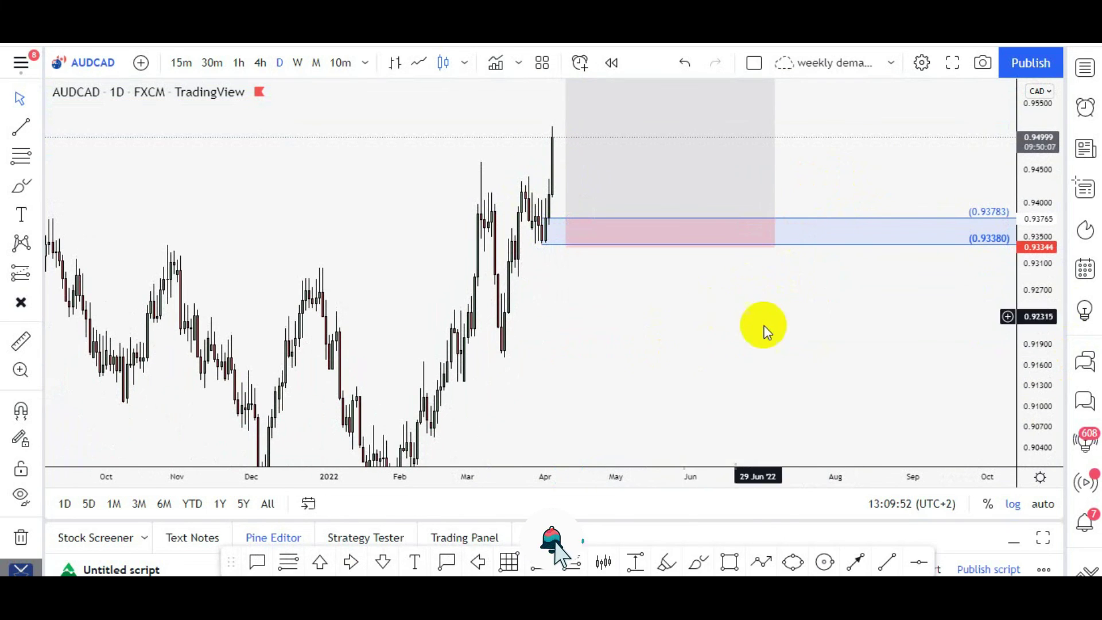
drag(743, 325, 757, 303)
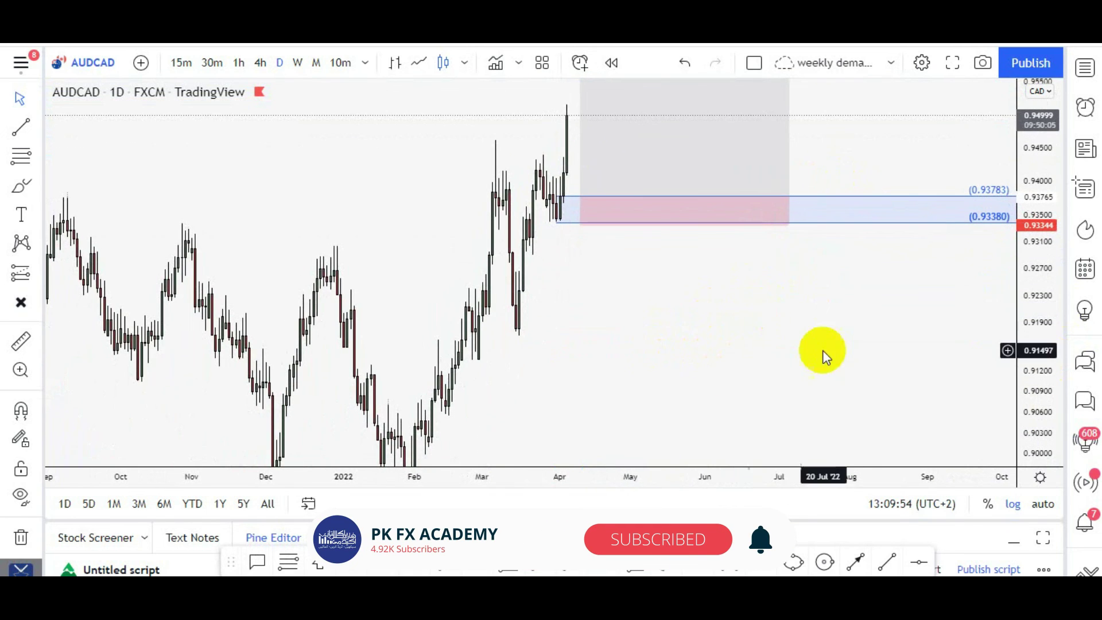